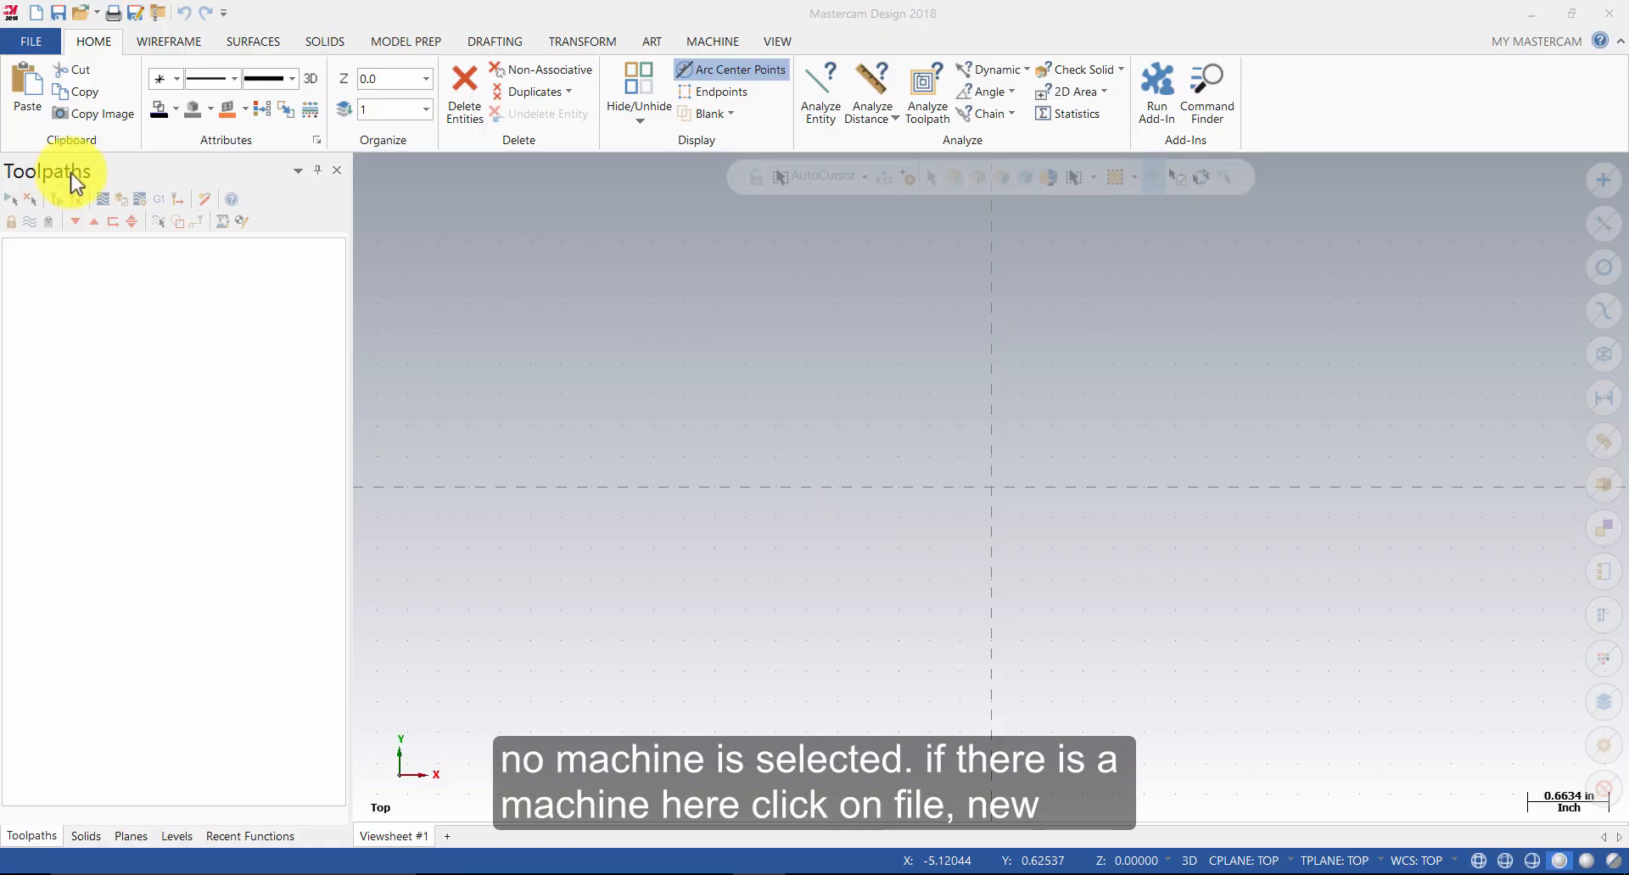
Start a new file and browse to the Mastercam 2018 Lathe Training Tutorial Files folder in Downloads for a part to open.
{"action": "left_click", "coordinate": [43, 42]}
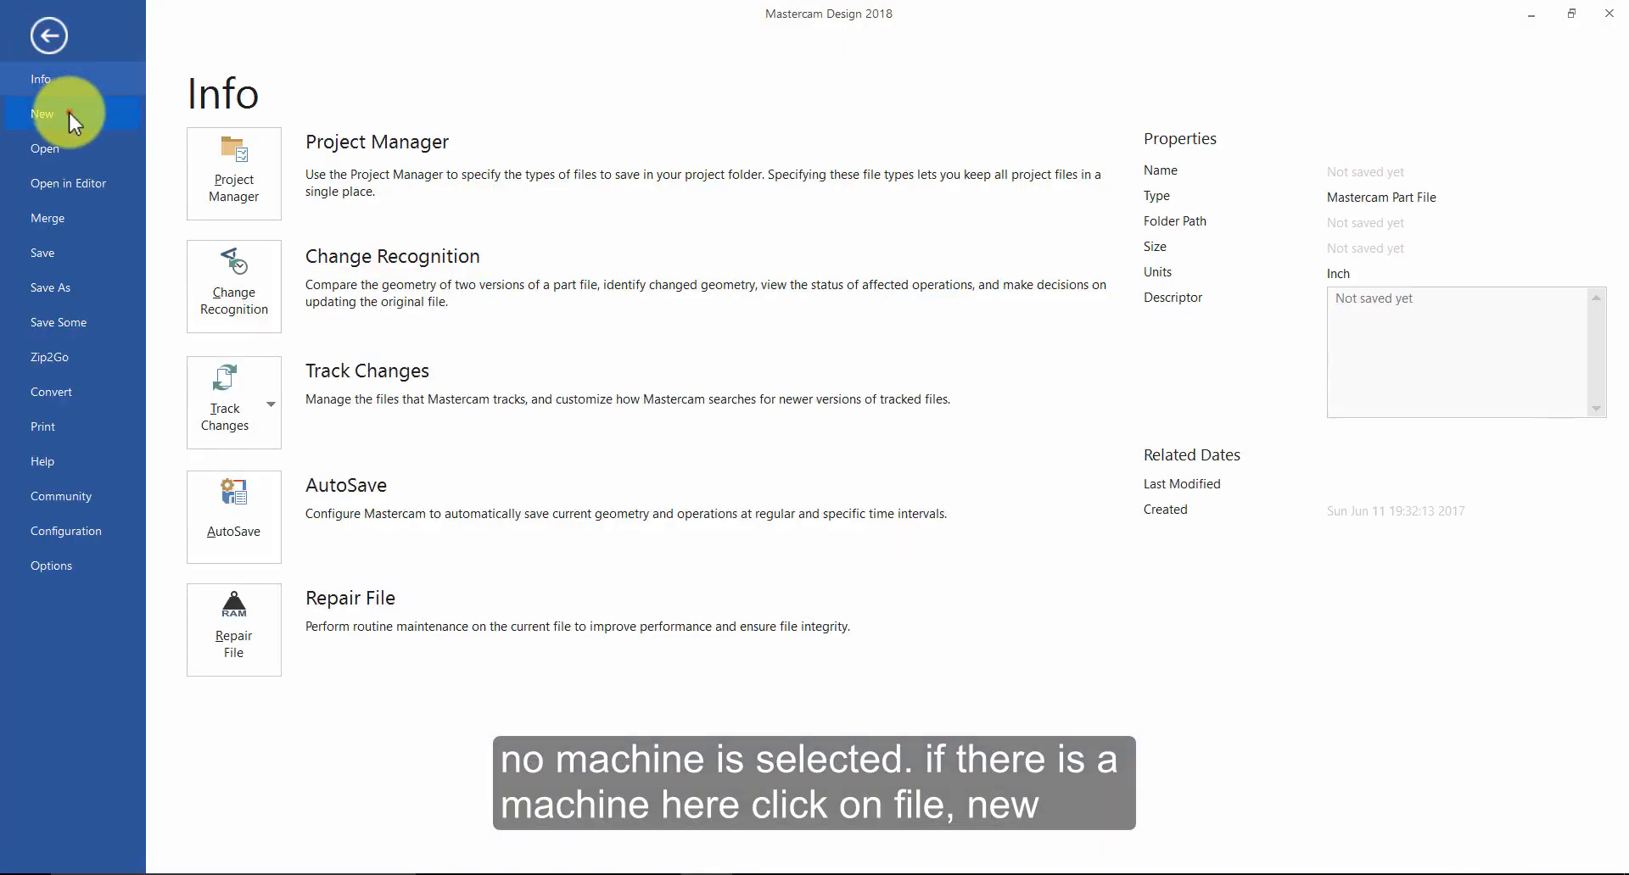
{"action": "left_click", "coordinate": [69, 112]}
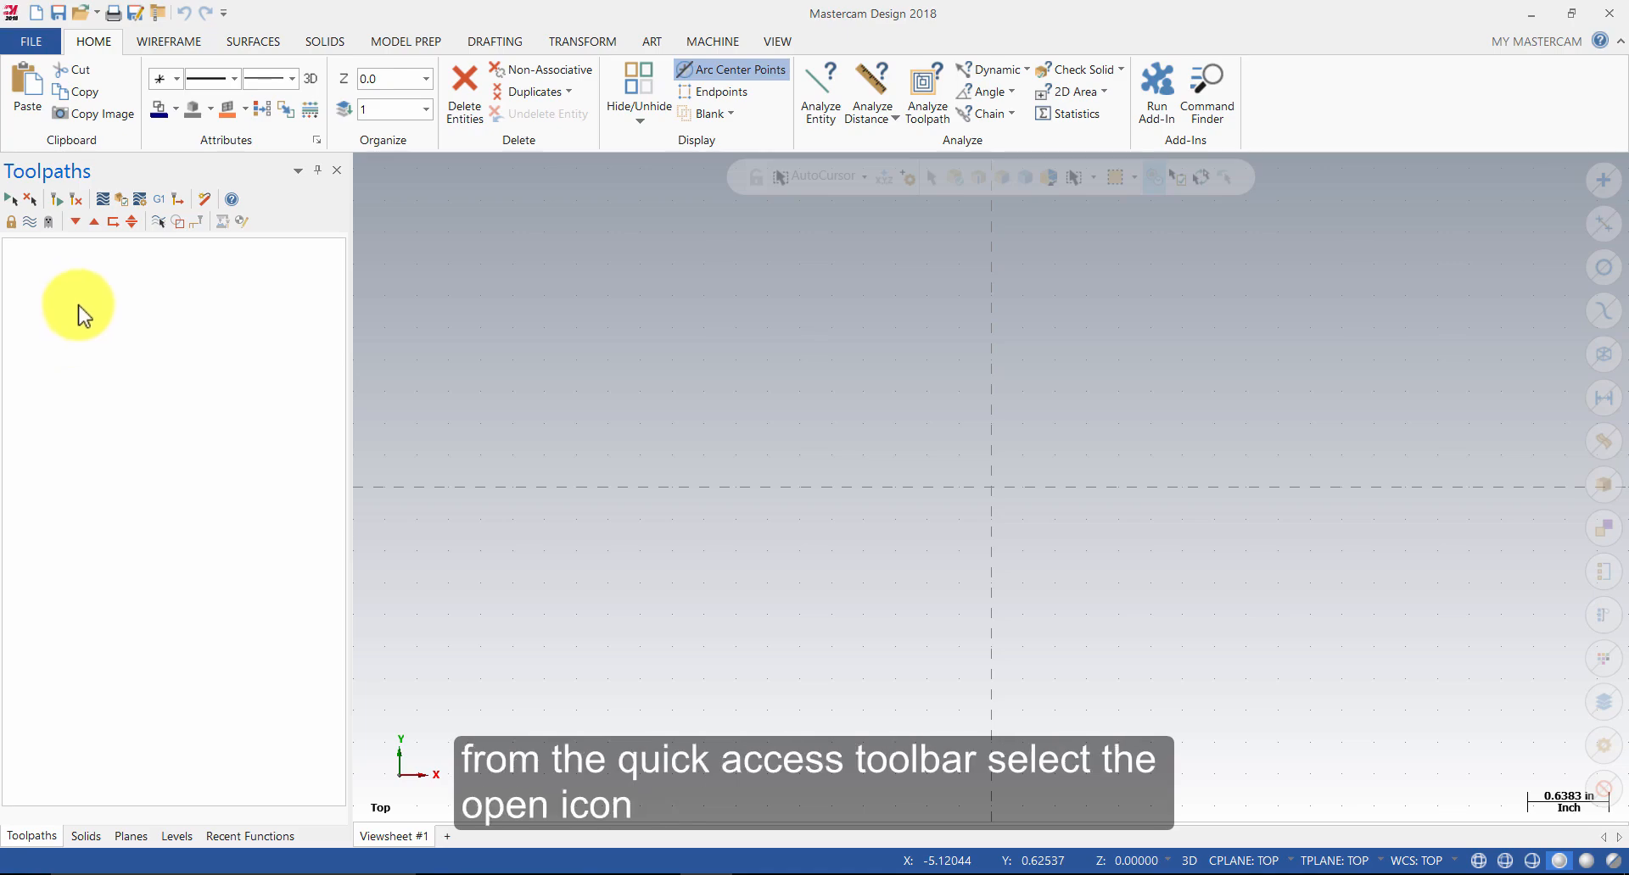
{"action": "left_click", "coordinate": [83, 14]}
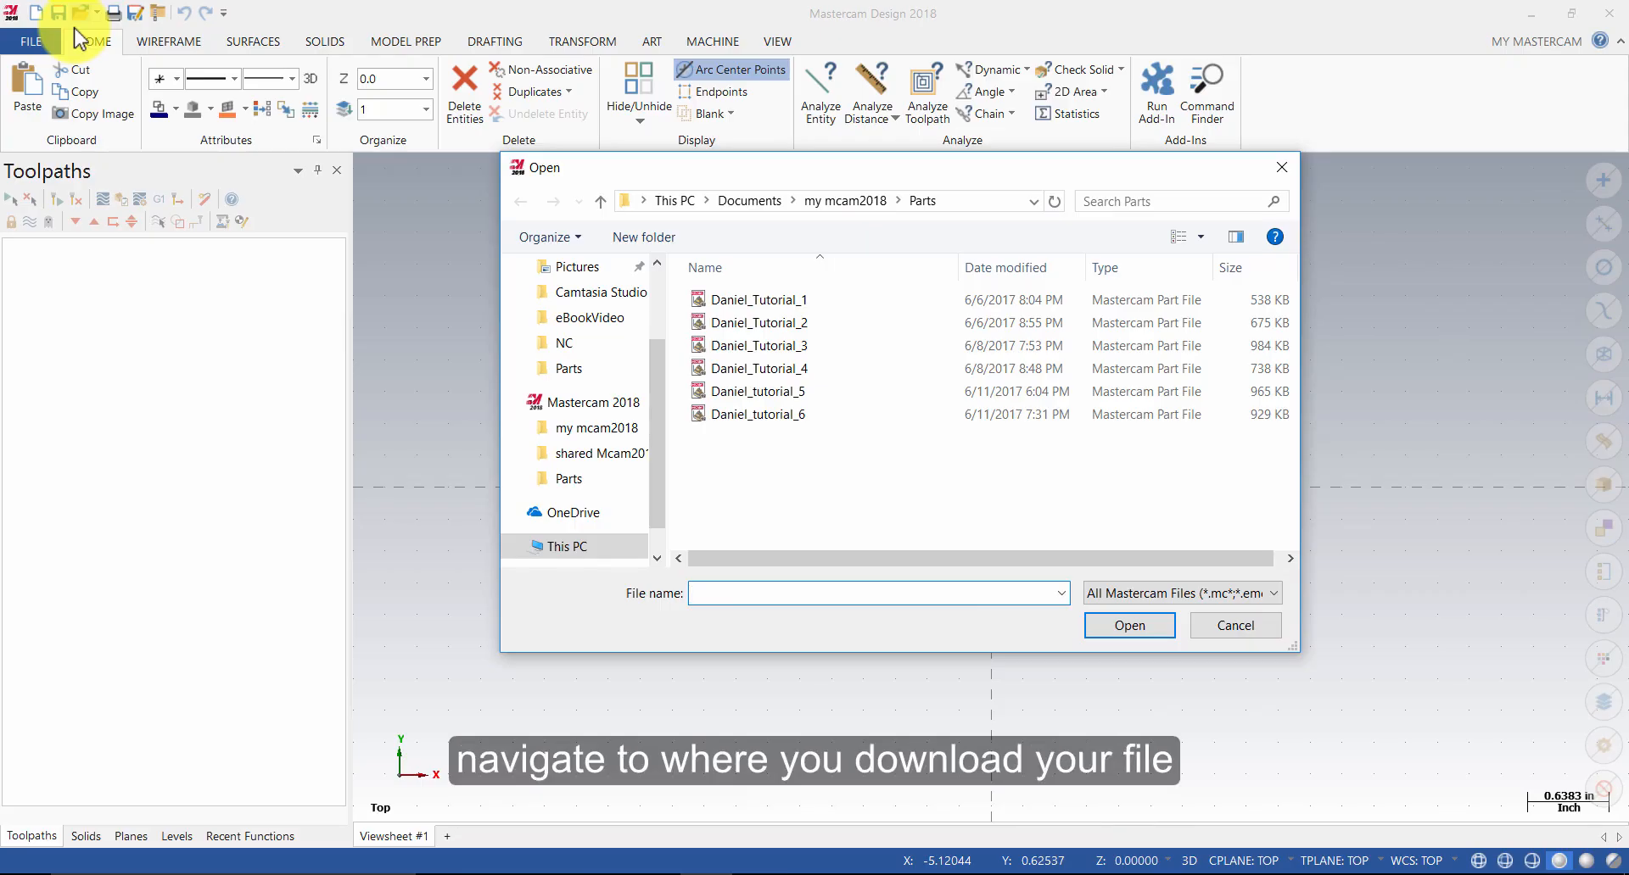
{"action": "scroll", "coordinate": [585, 399], "scroll_direction": "up", "scroll_amount": 3}
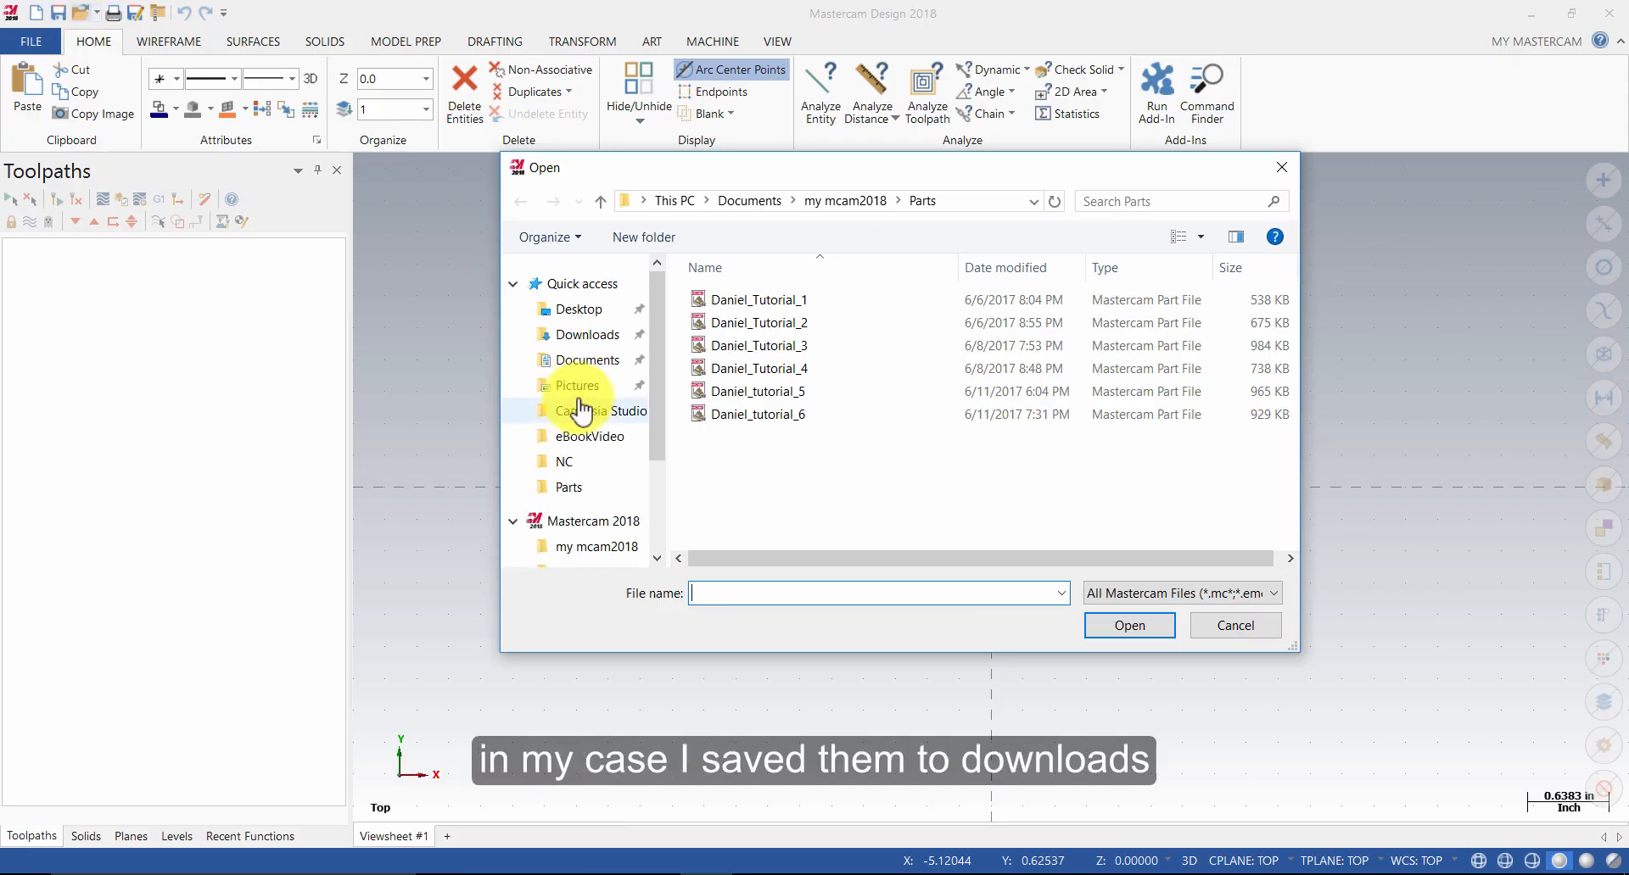
{"action": "left_click", "coordinate": [583, 335]}
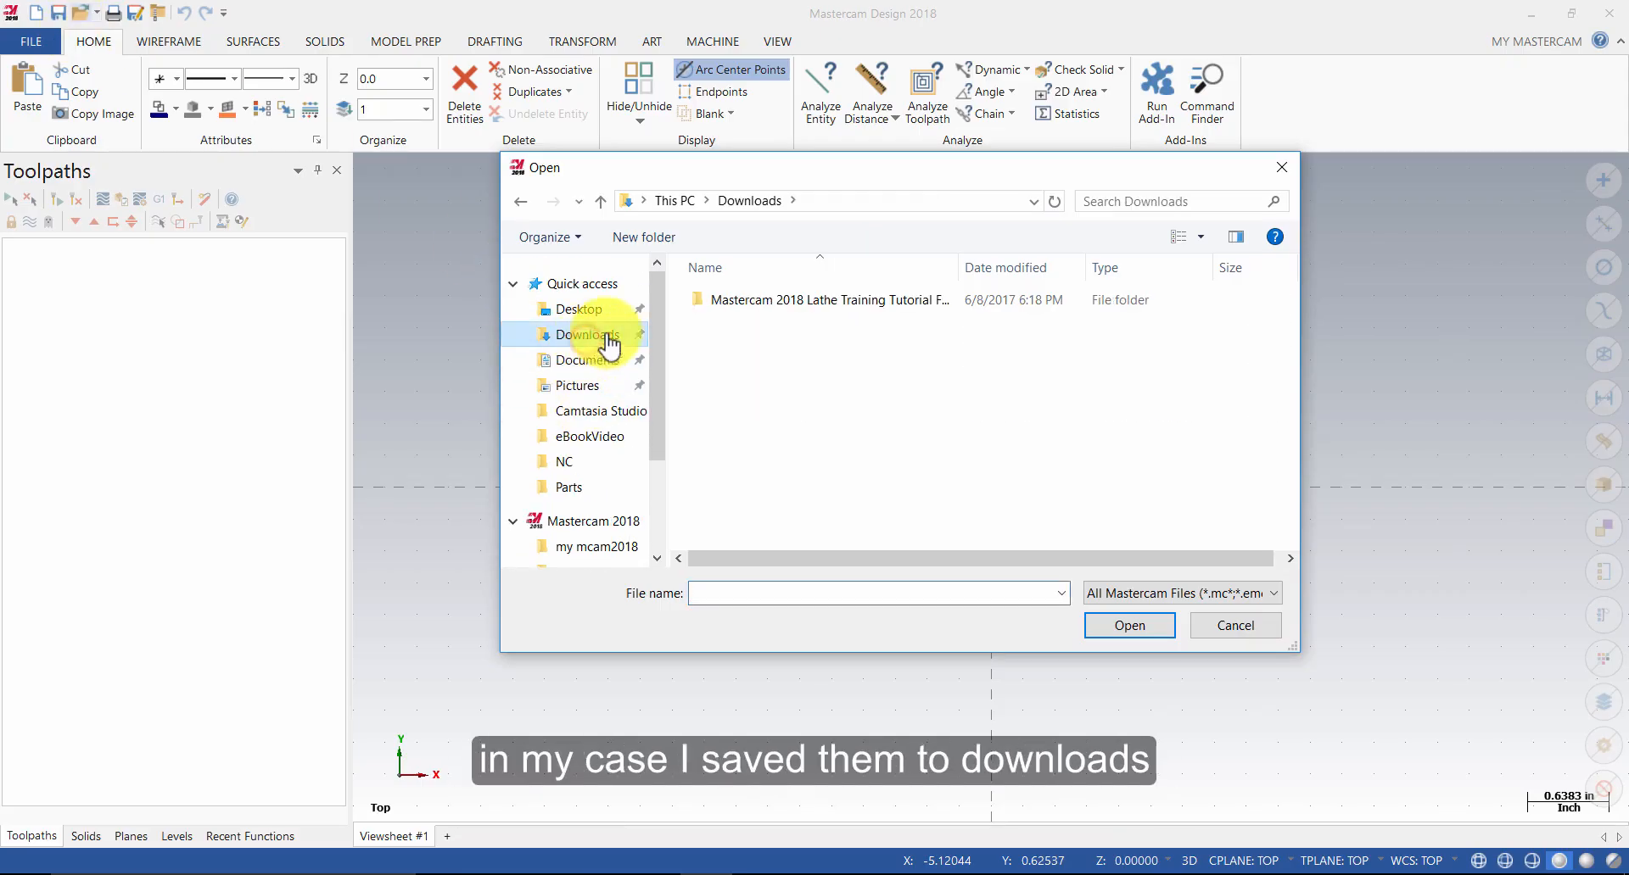
{"action": "left_click", "coordinate": [777, 302]}
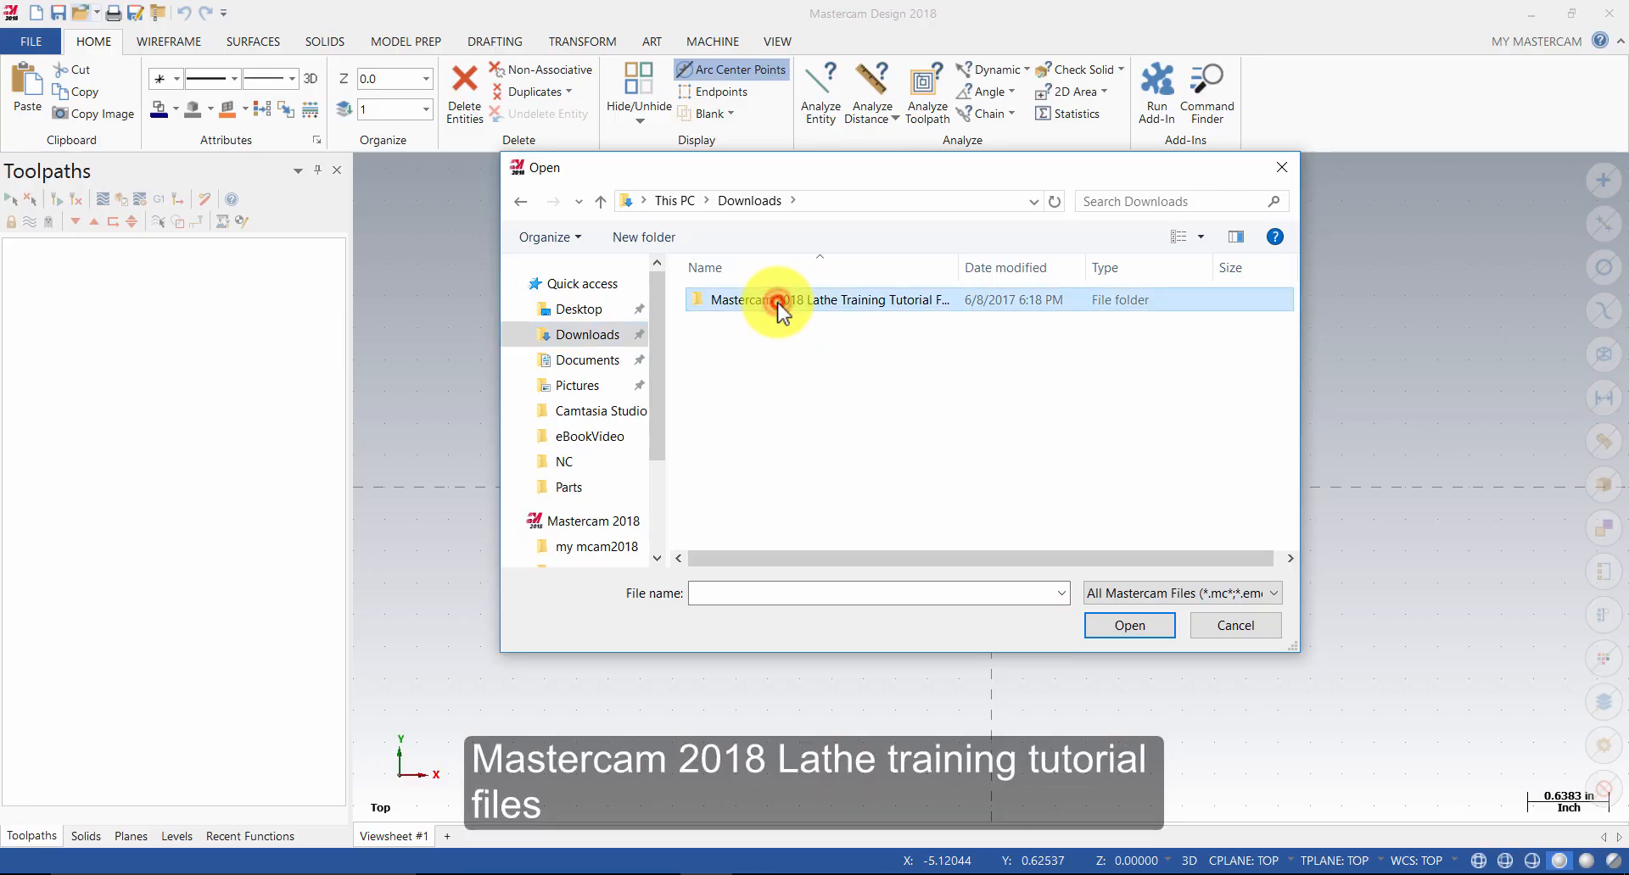
{"action": "double_click", "coordinate": [777, 302]}
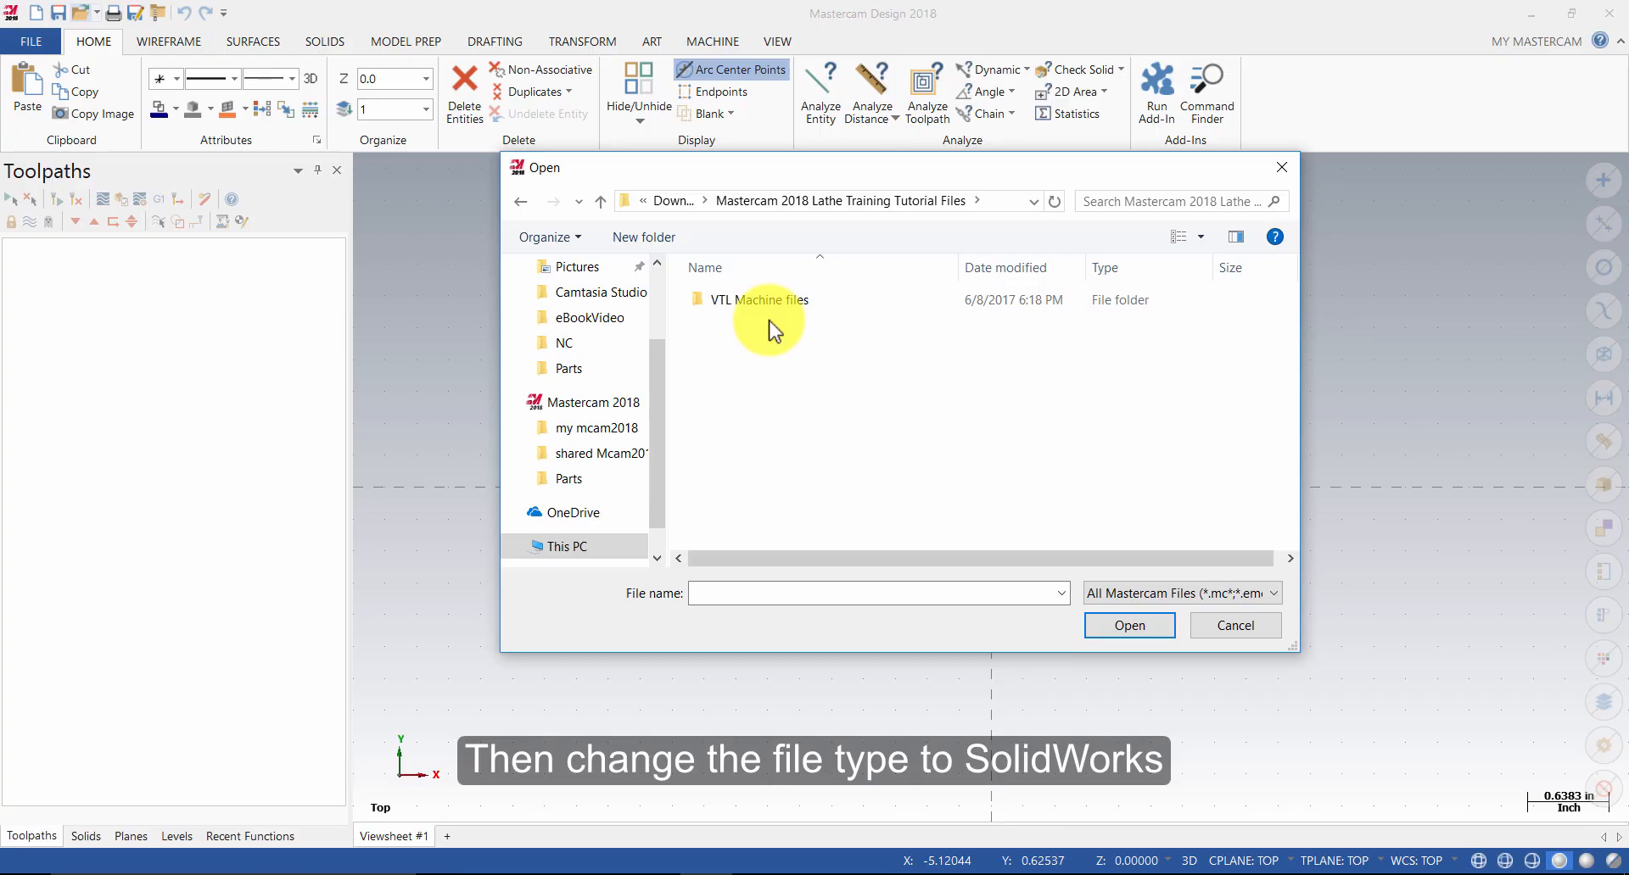
Set the file type filter to SOLIDWORKS Files and open the part Tutorial #7.SLDPRT.
{"action": "left_click", "coordinate": [1117, 597]}
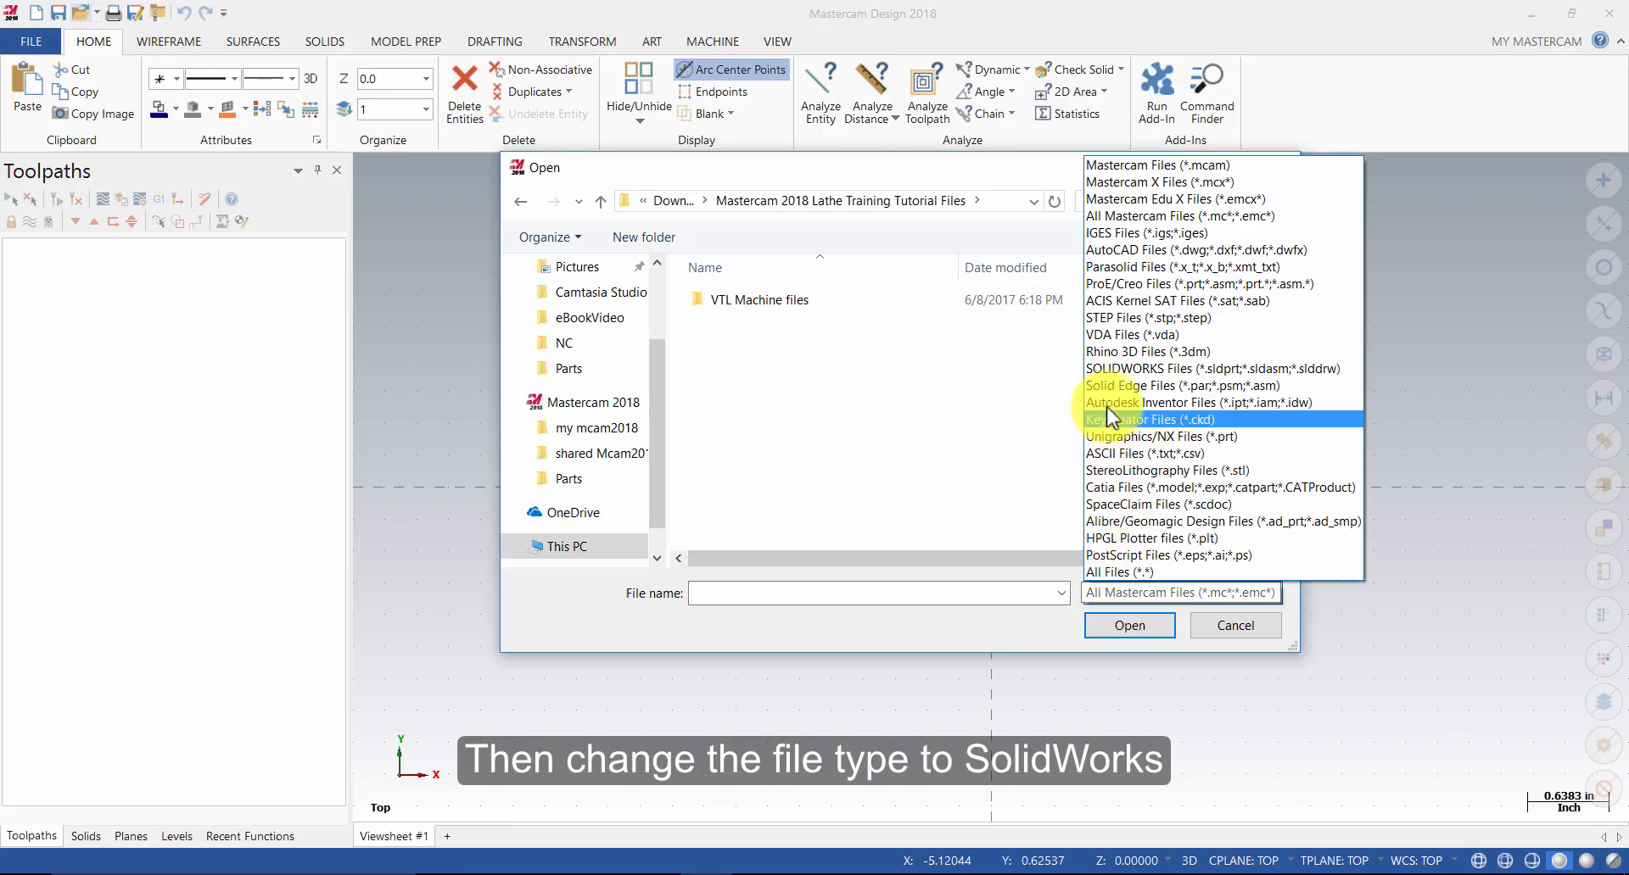
{"action": "left_click", "coordinate": [1122, 367]}
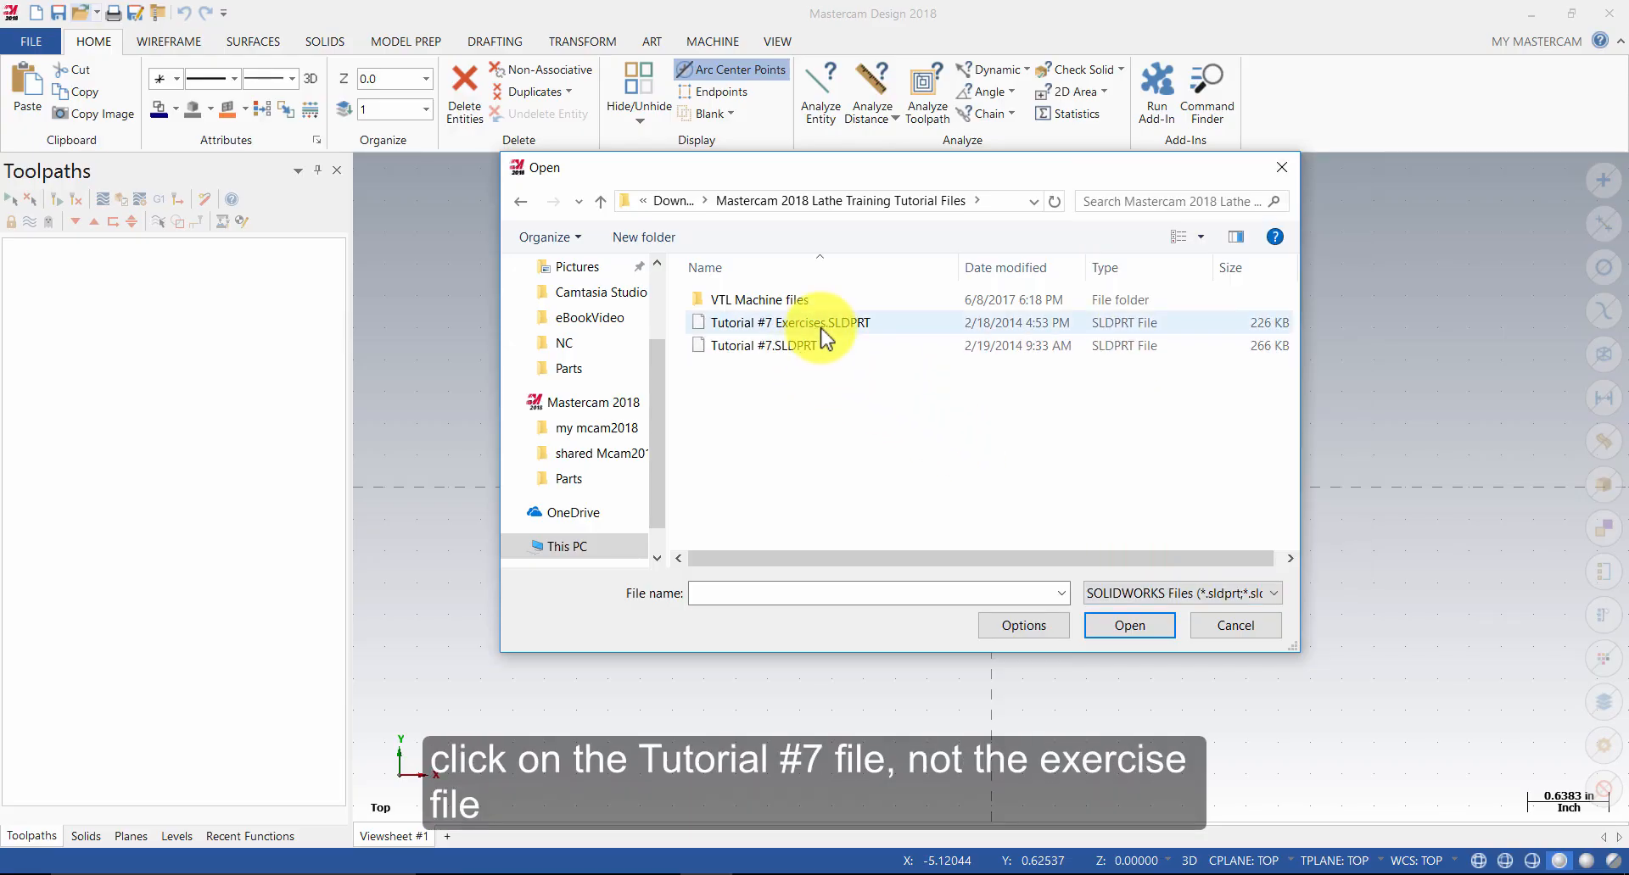
{"action": "left_click", "coordinate": [797, 351]}
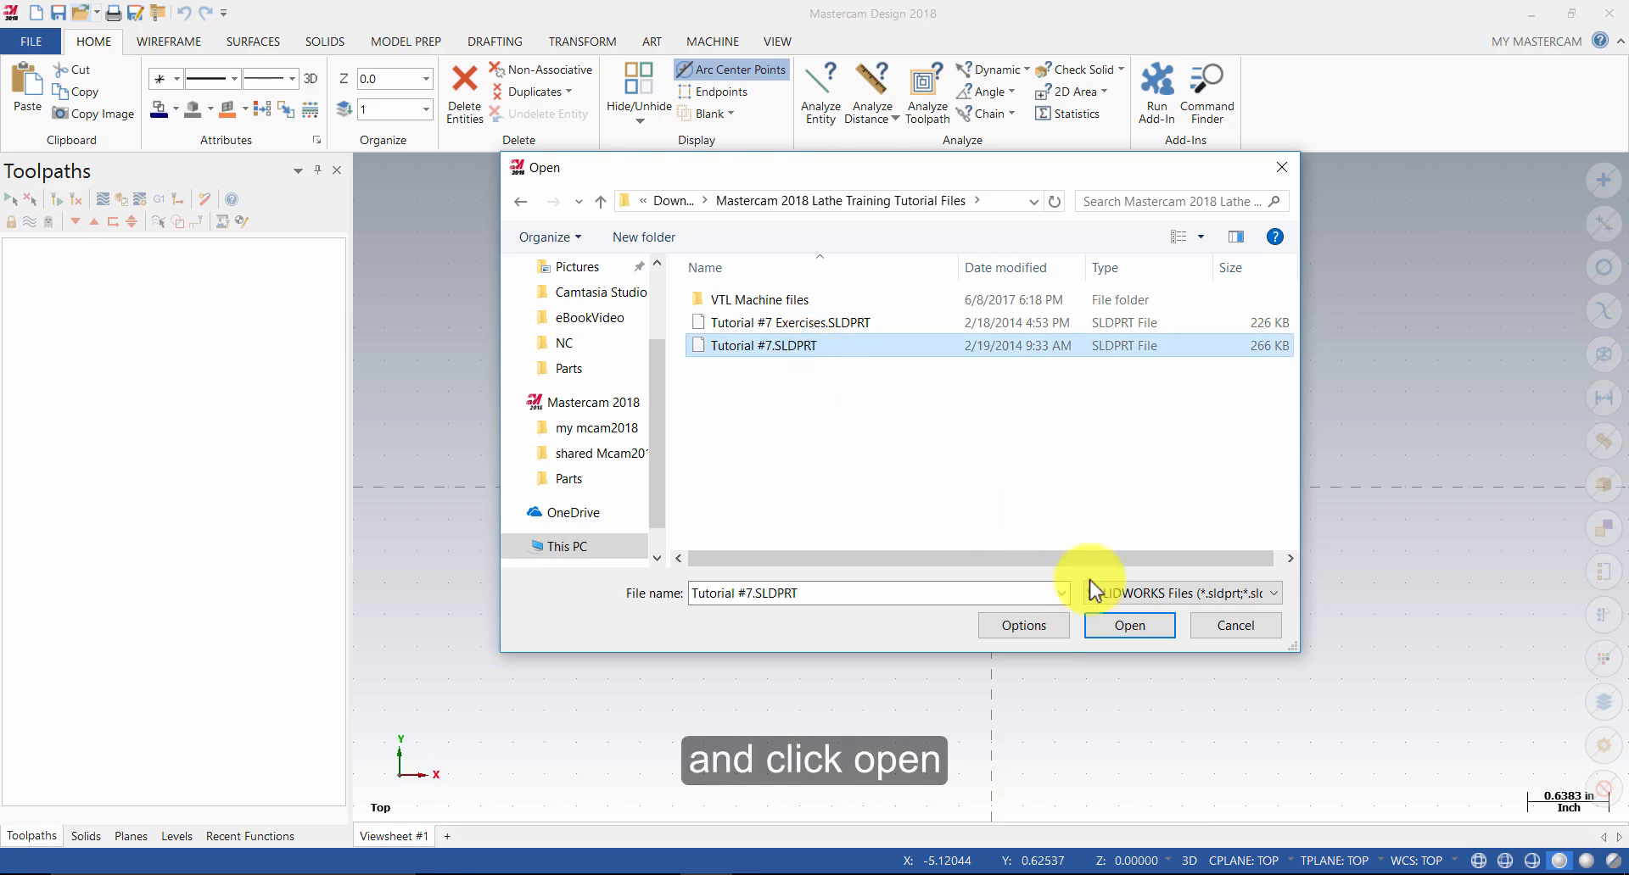
{"action": "left_click", "coordinate": [1133, 626]}
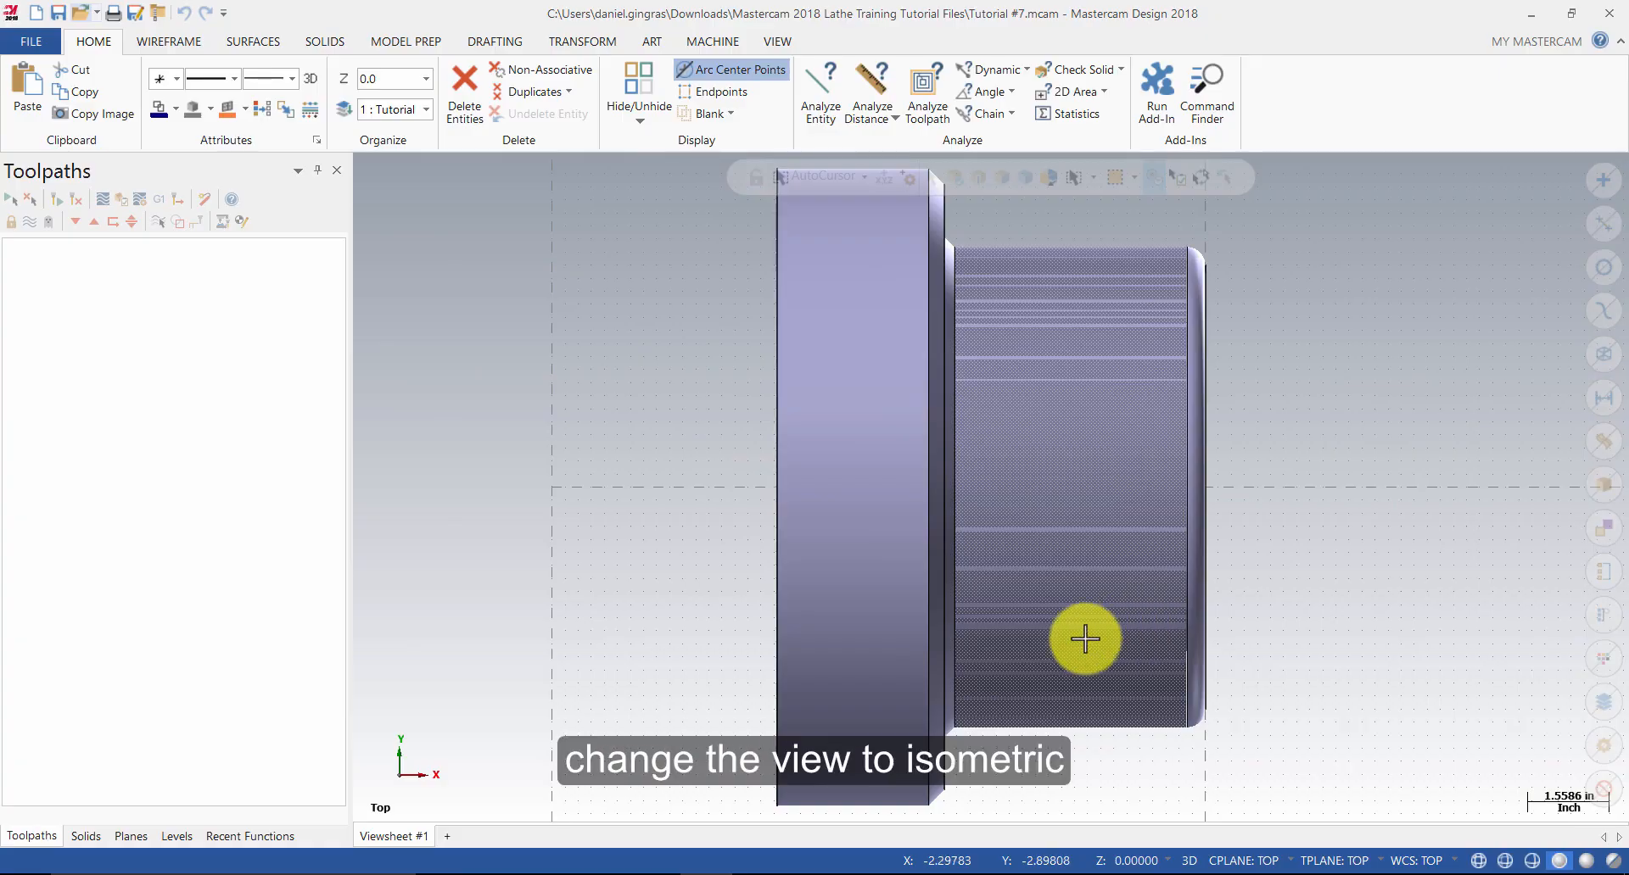
View the imported part in the isometric view and toggle its shading off and back on.
{"action": "right_click", "coordinate": [1284, 614]}
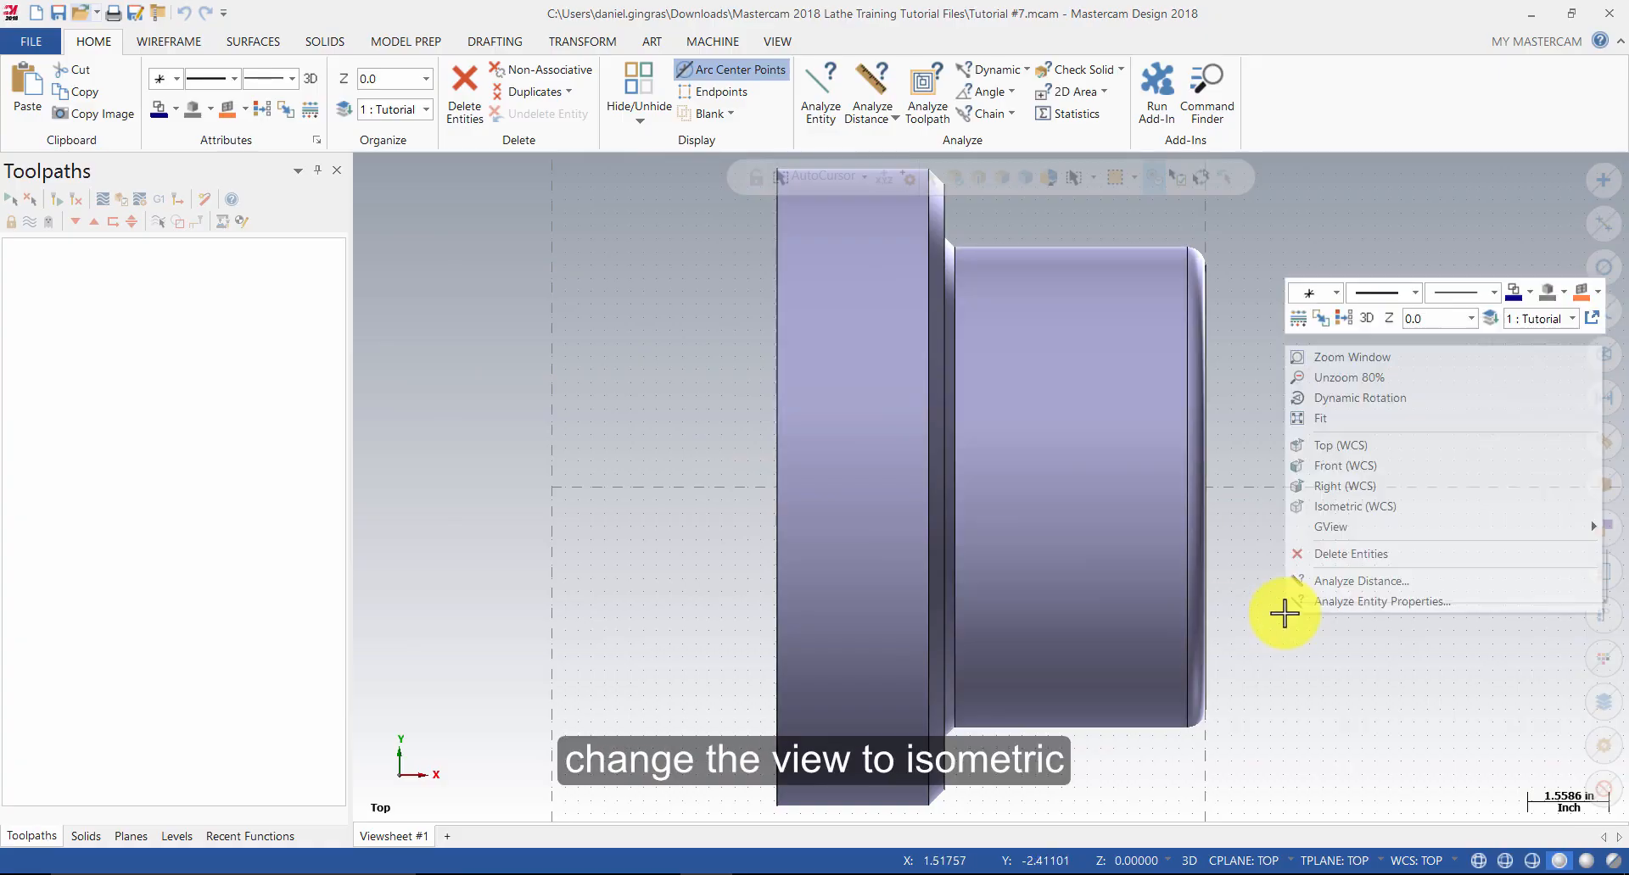
{"action": "left_click", "coordinate": [1361, 507]}
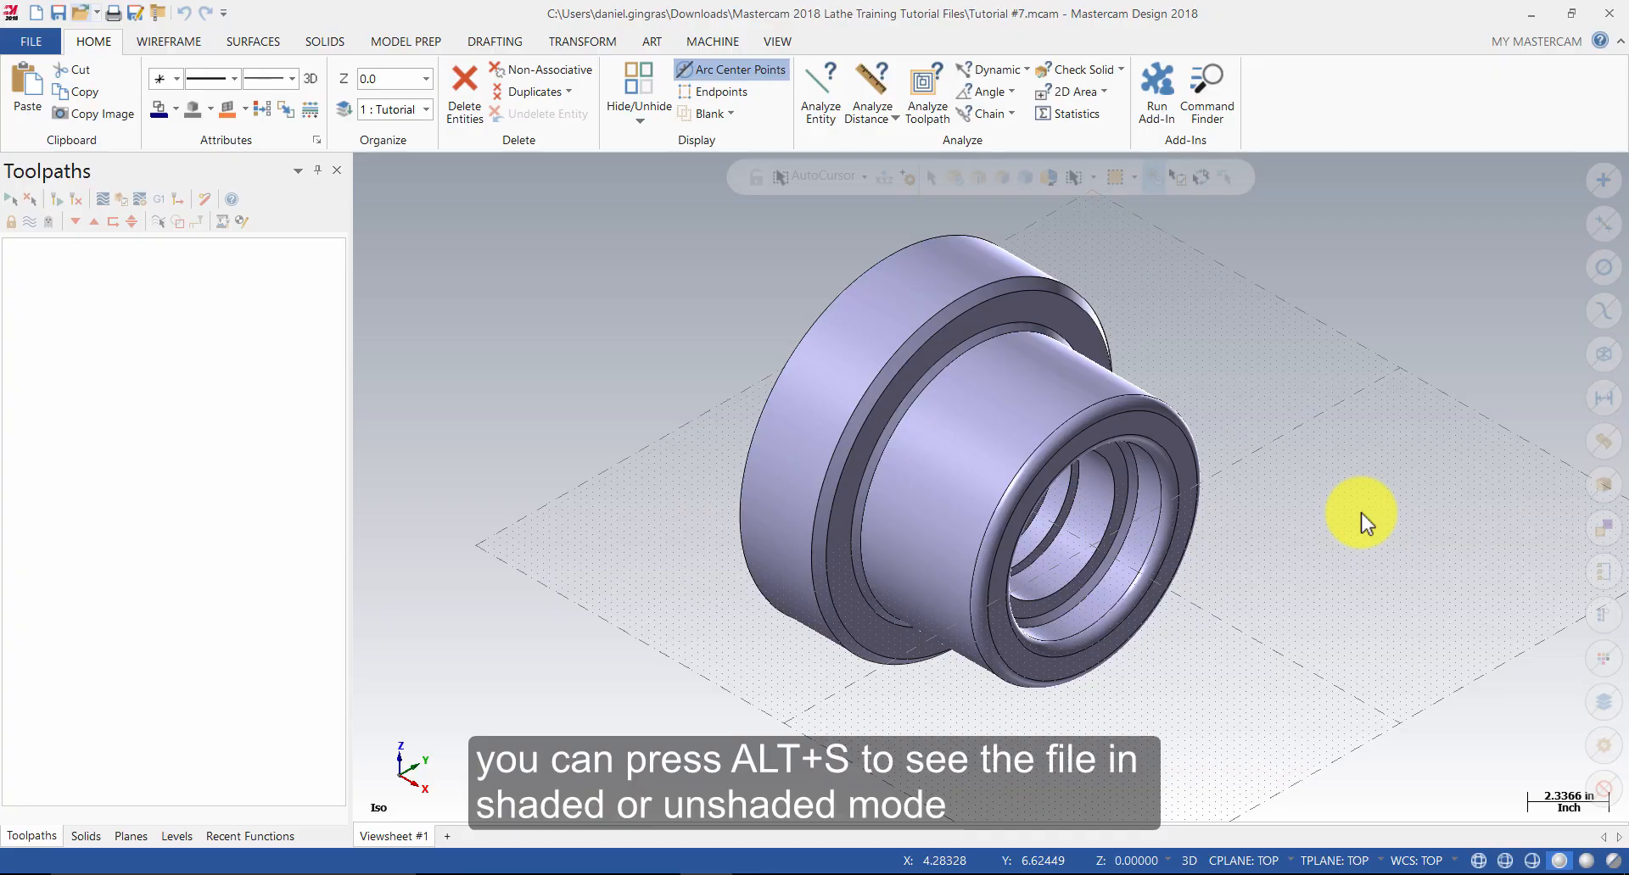
{"action": "key", "text": "alt+s"}
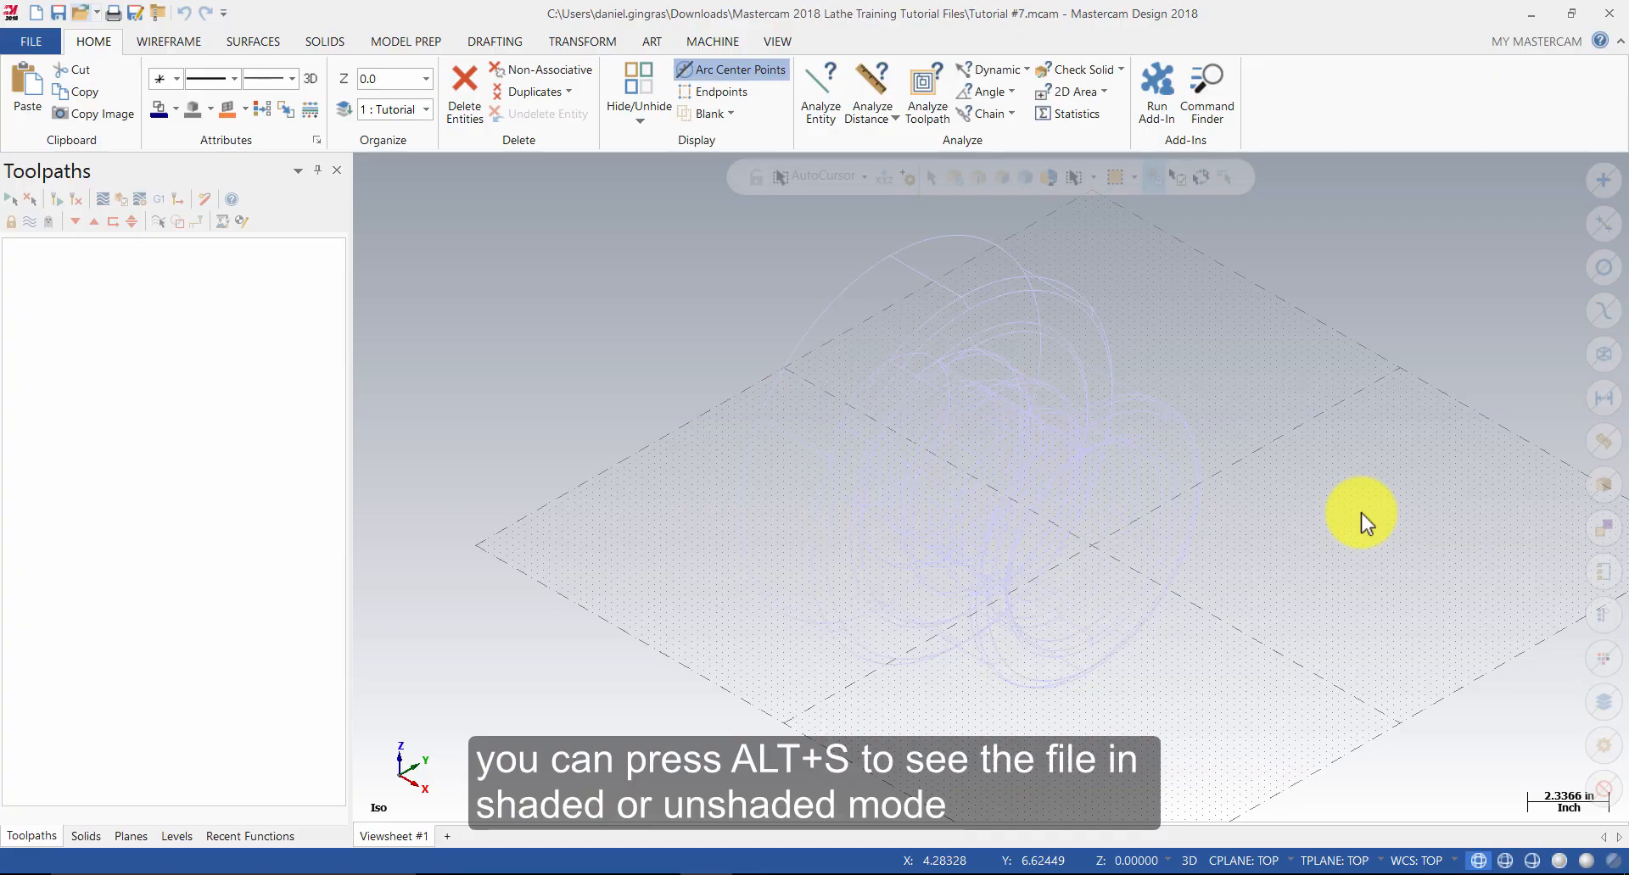
{"action": "key", "text": "alt+s"}
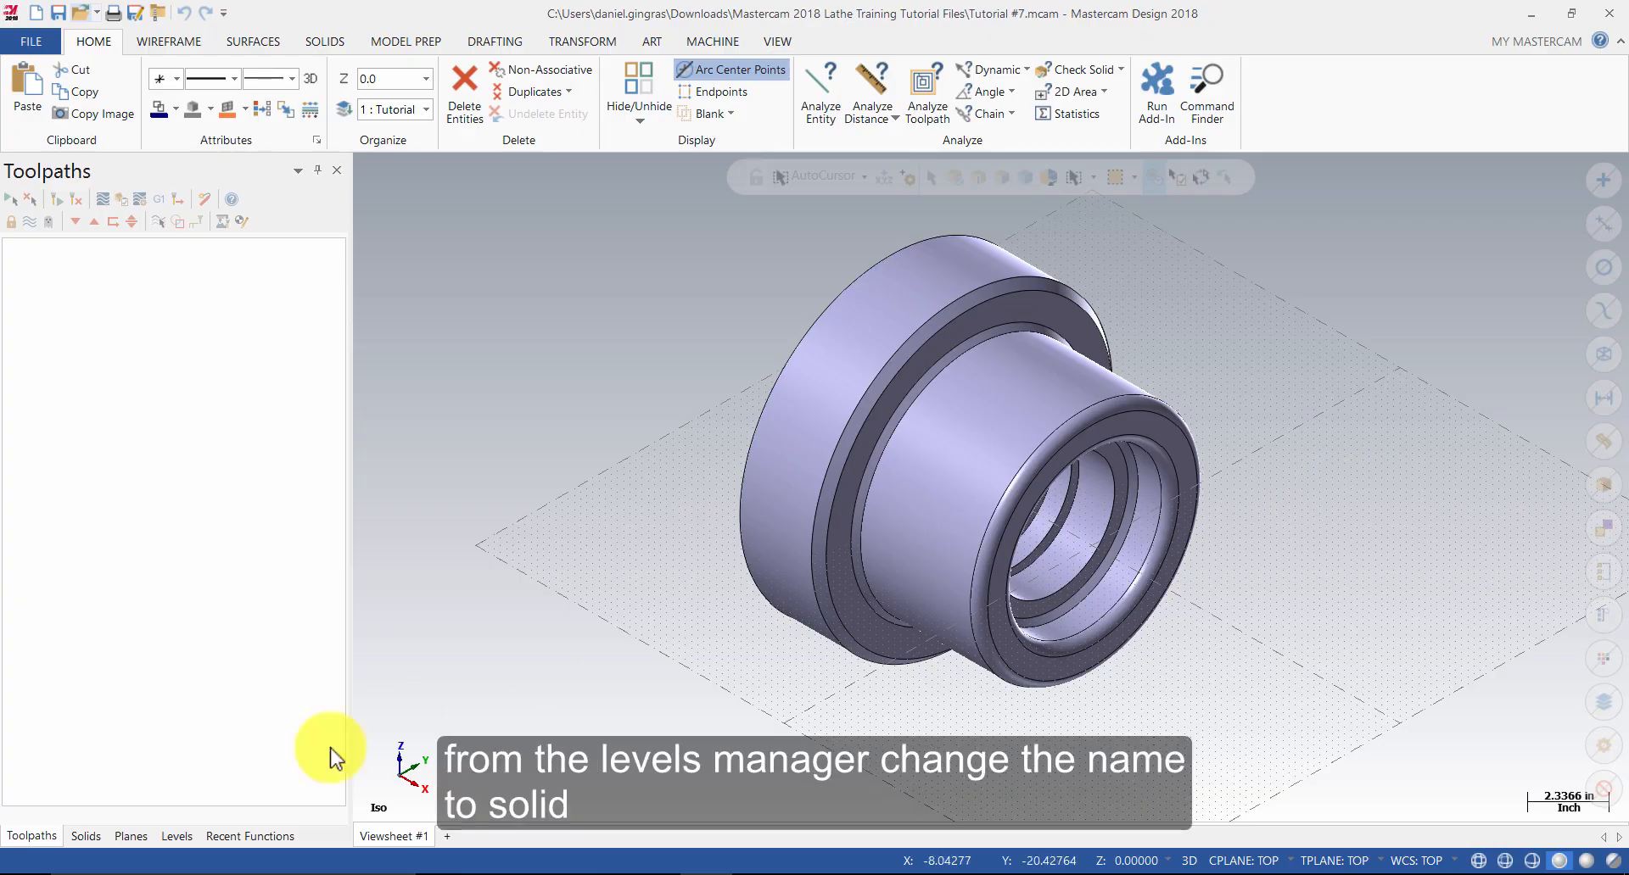
Rename level 1 as Solid.
{"action": "left_click", "coordinate": [185, 836]}
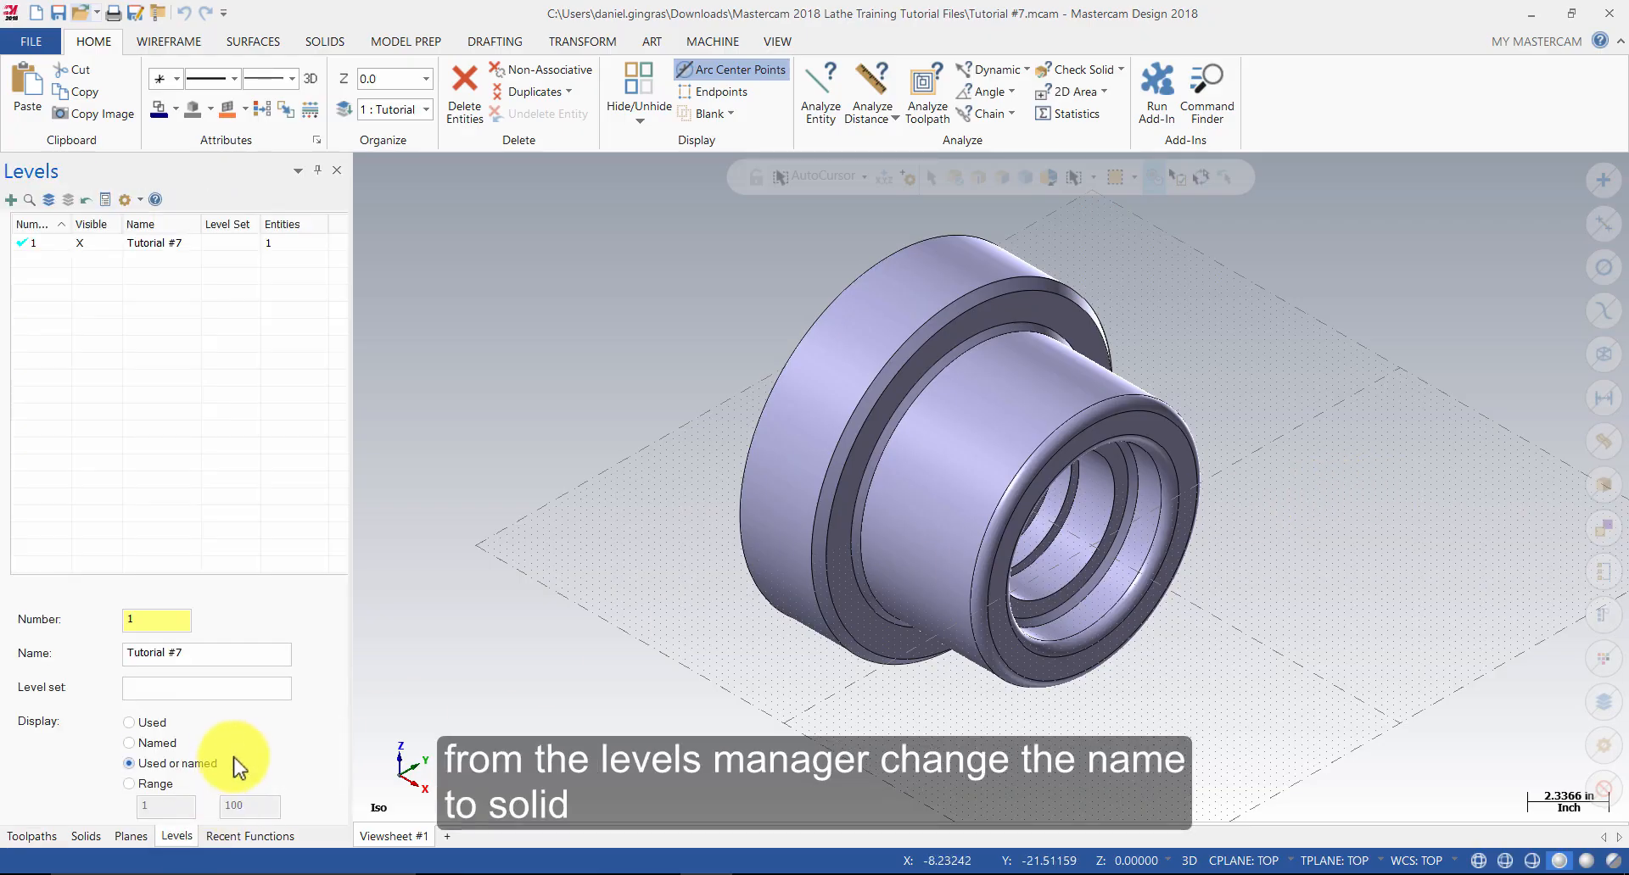
{"action": "left_click", "coordinate": [224, 660]}
{"action": "left_click_drag", "start_coordinate": [224, 660], "coordinate": [16, 659]}
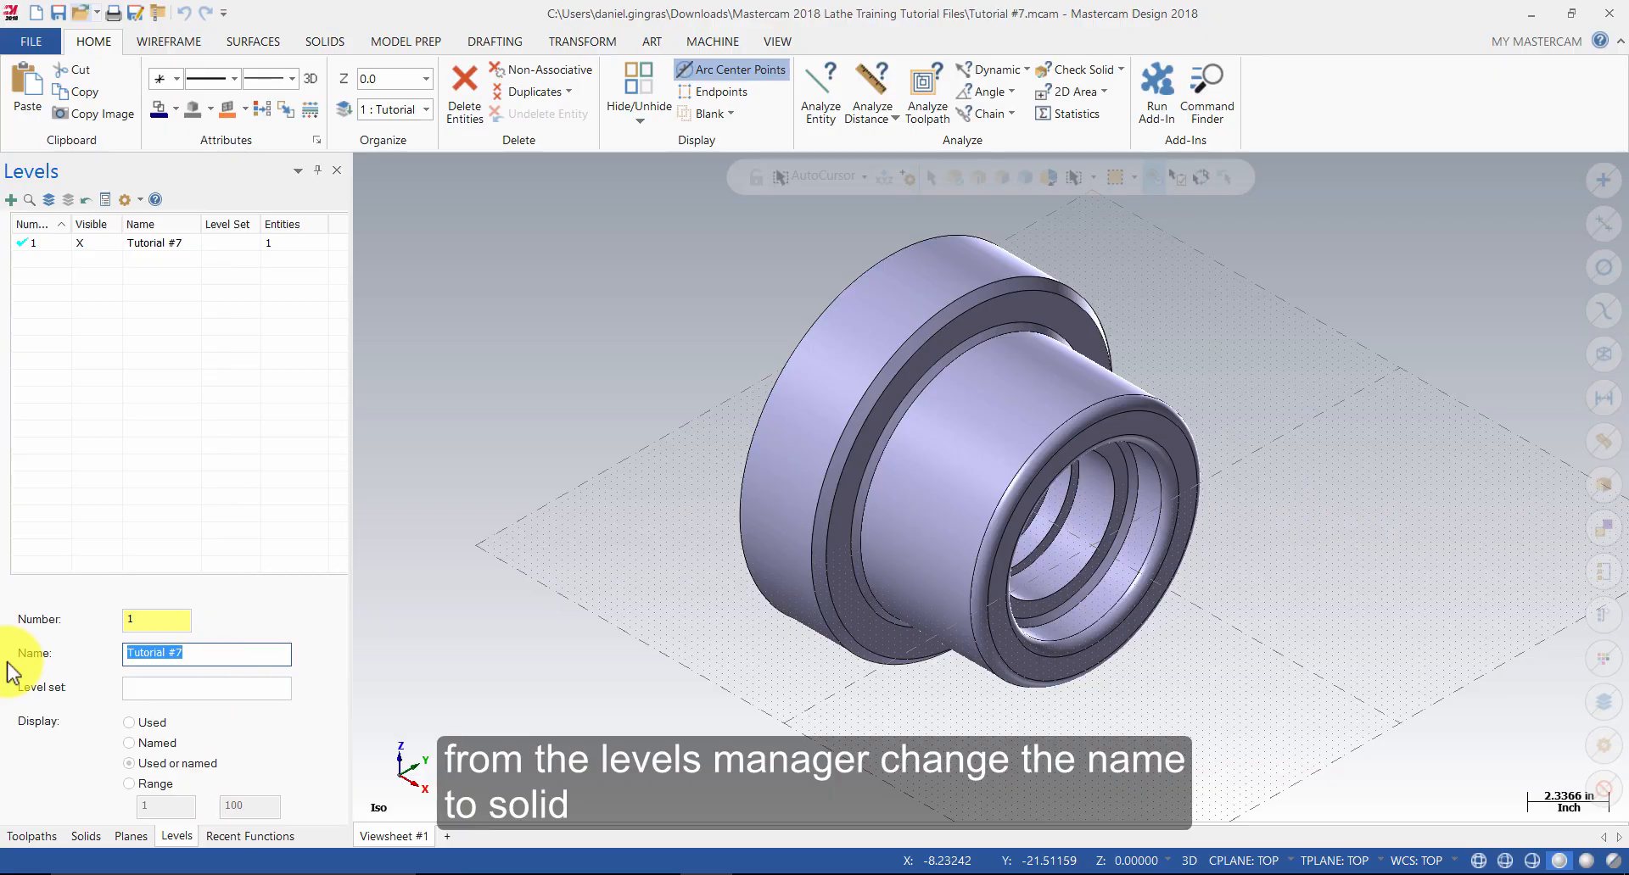
{"action": "type", "text": "Solids"}
{"action": "key", "text": "BackSpace"}
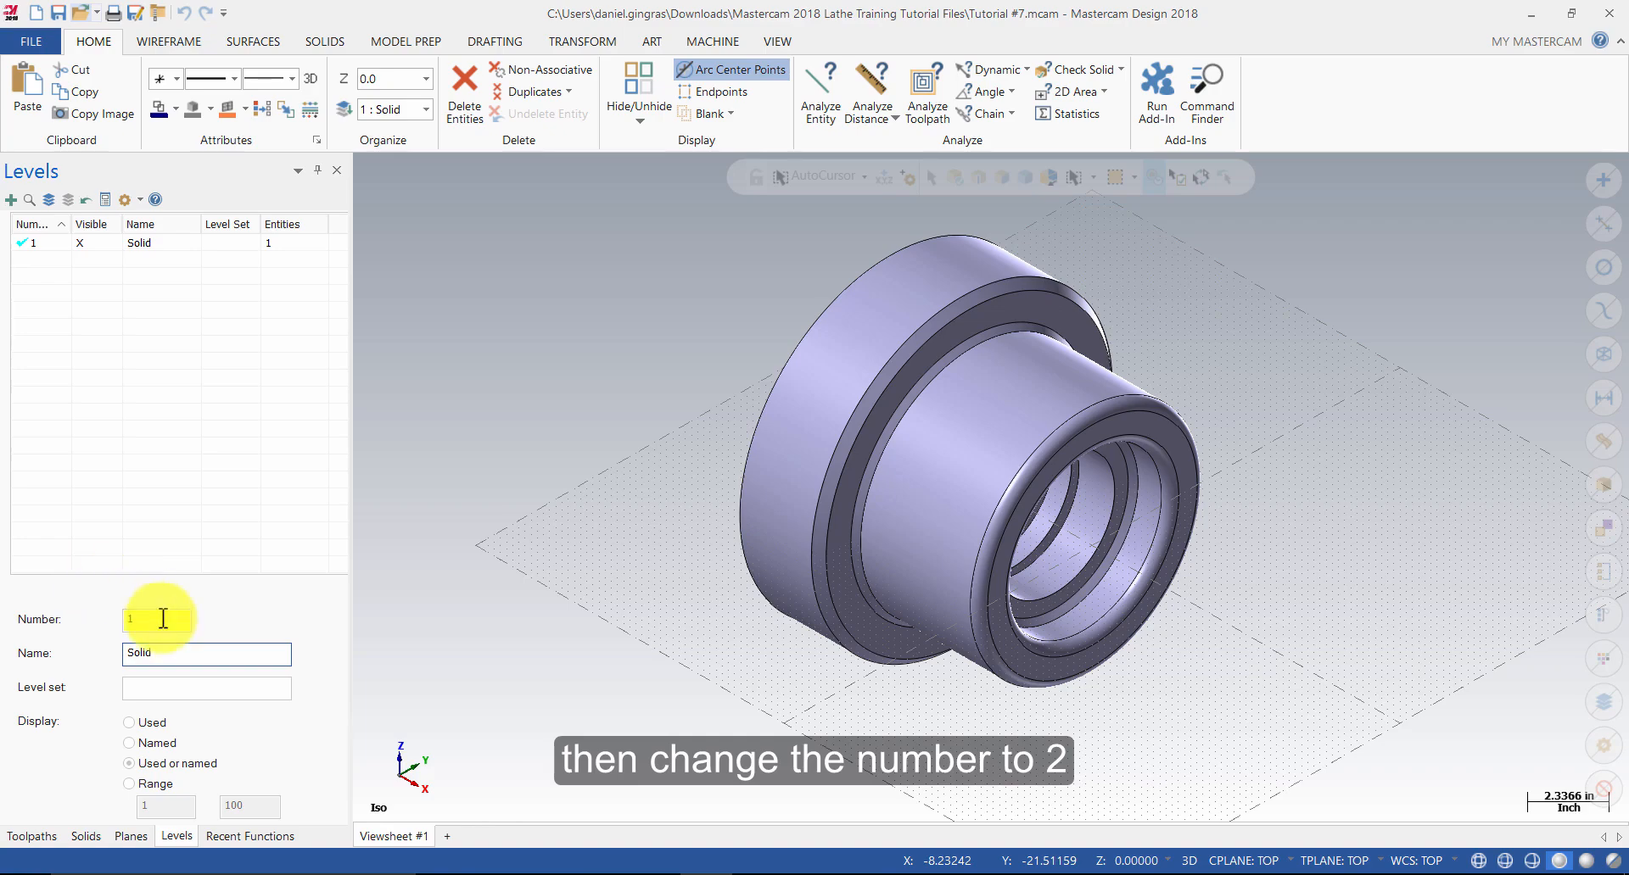
Create level 2 as the active level and name it Turn Profile Geometry.
{"action": "left_click_drag", "start_coordinate": [163, 622], "coordinate": [32, 626]}
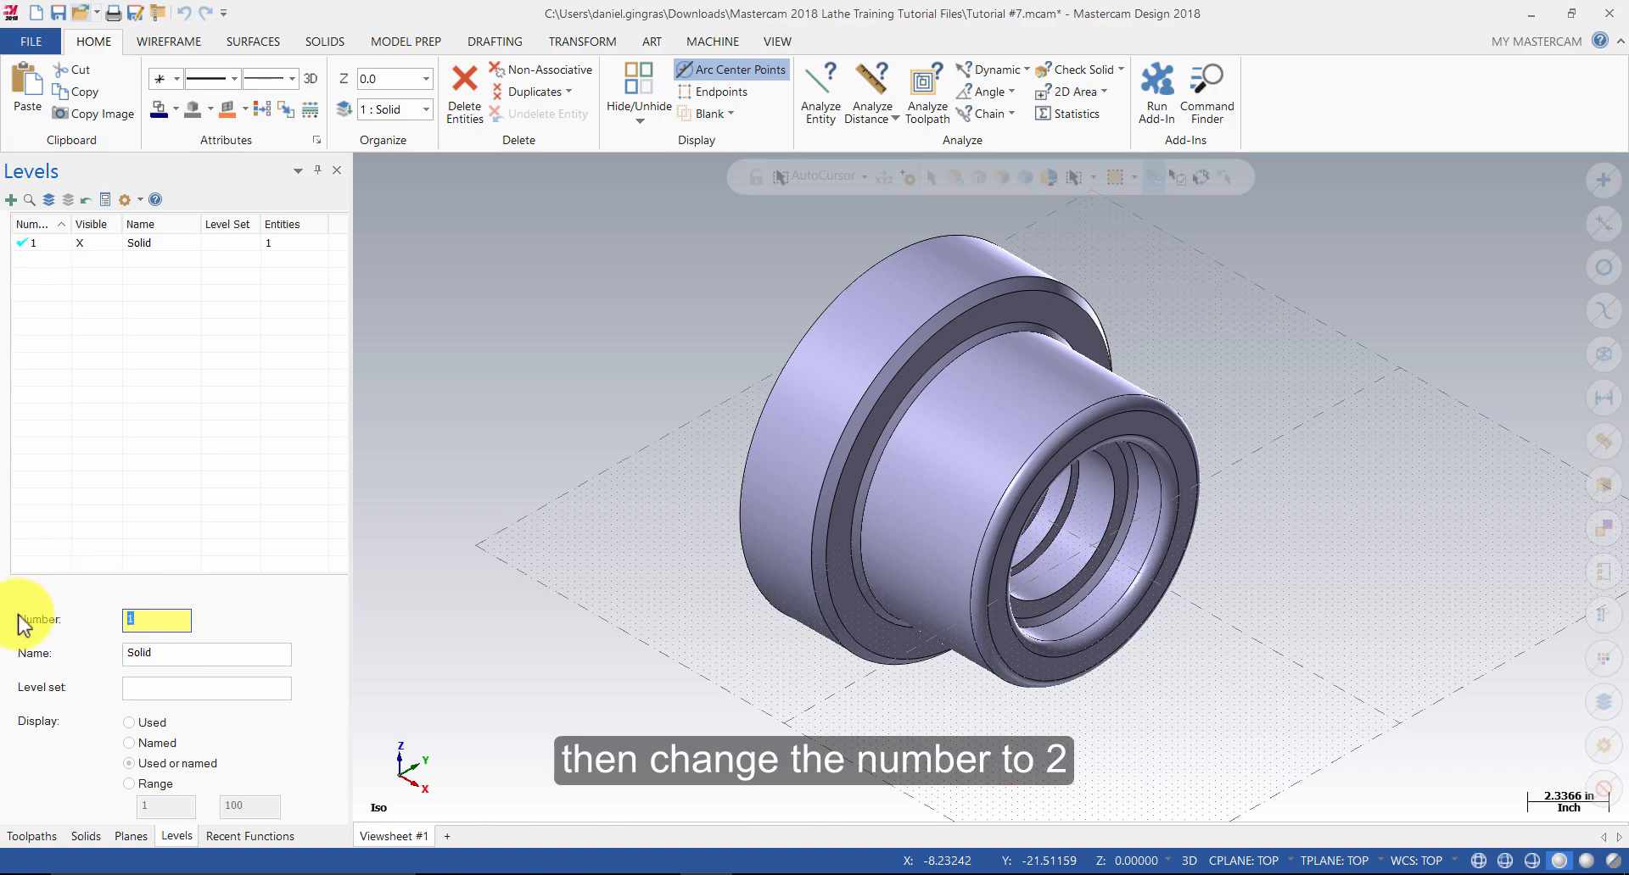
{"action": "type", "text": "2"}
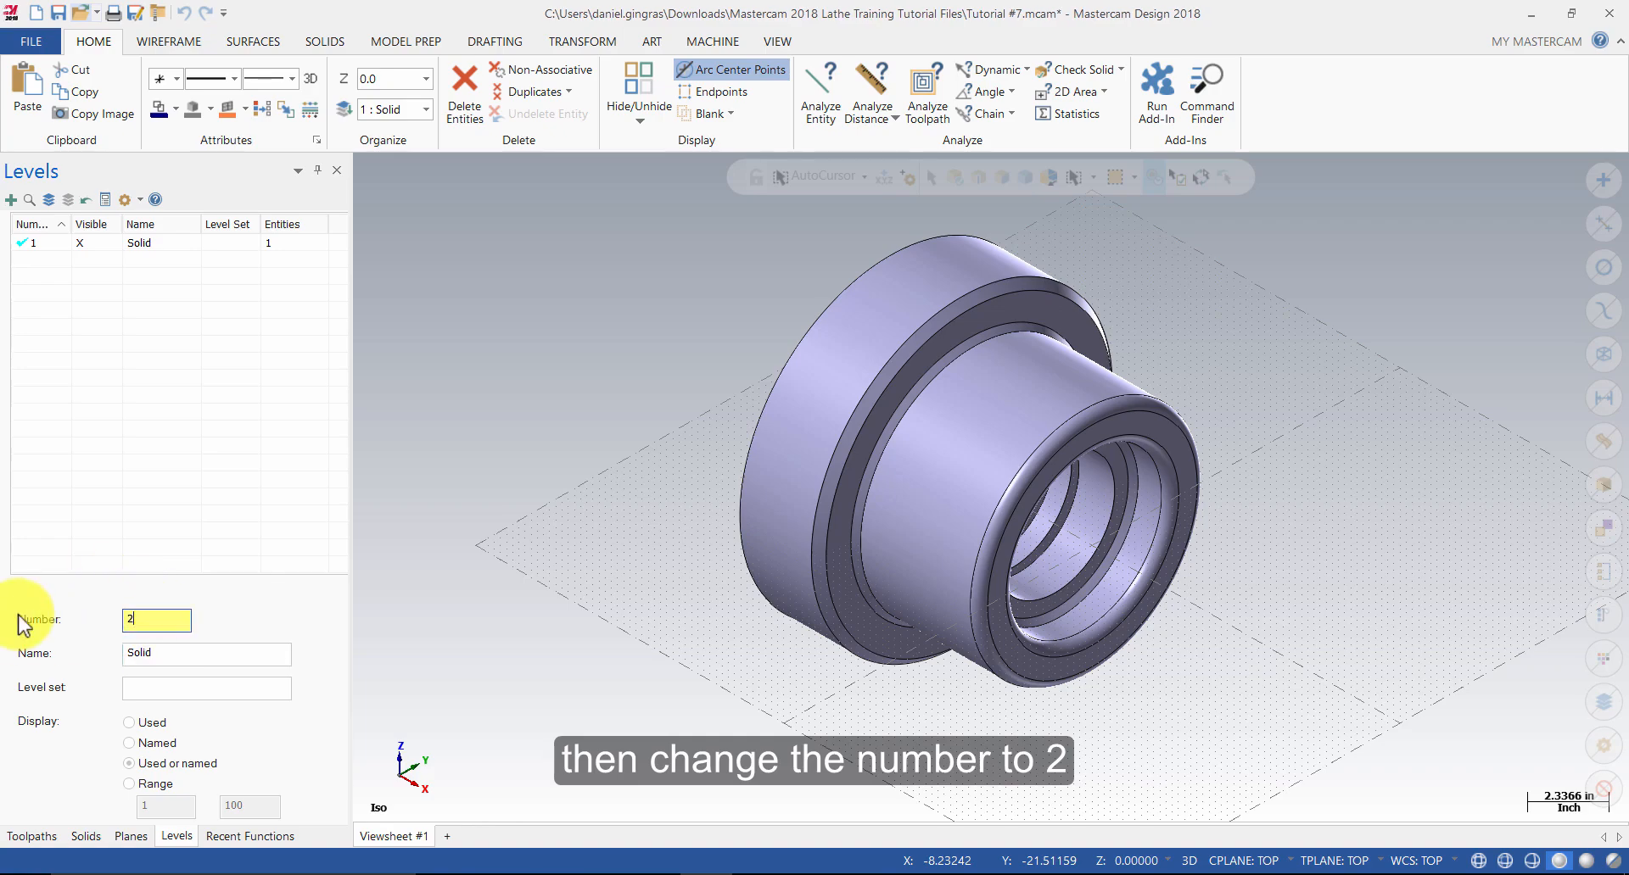
{"action": "left_click", "coordinate": [205, 647]}
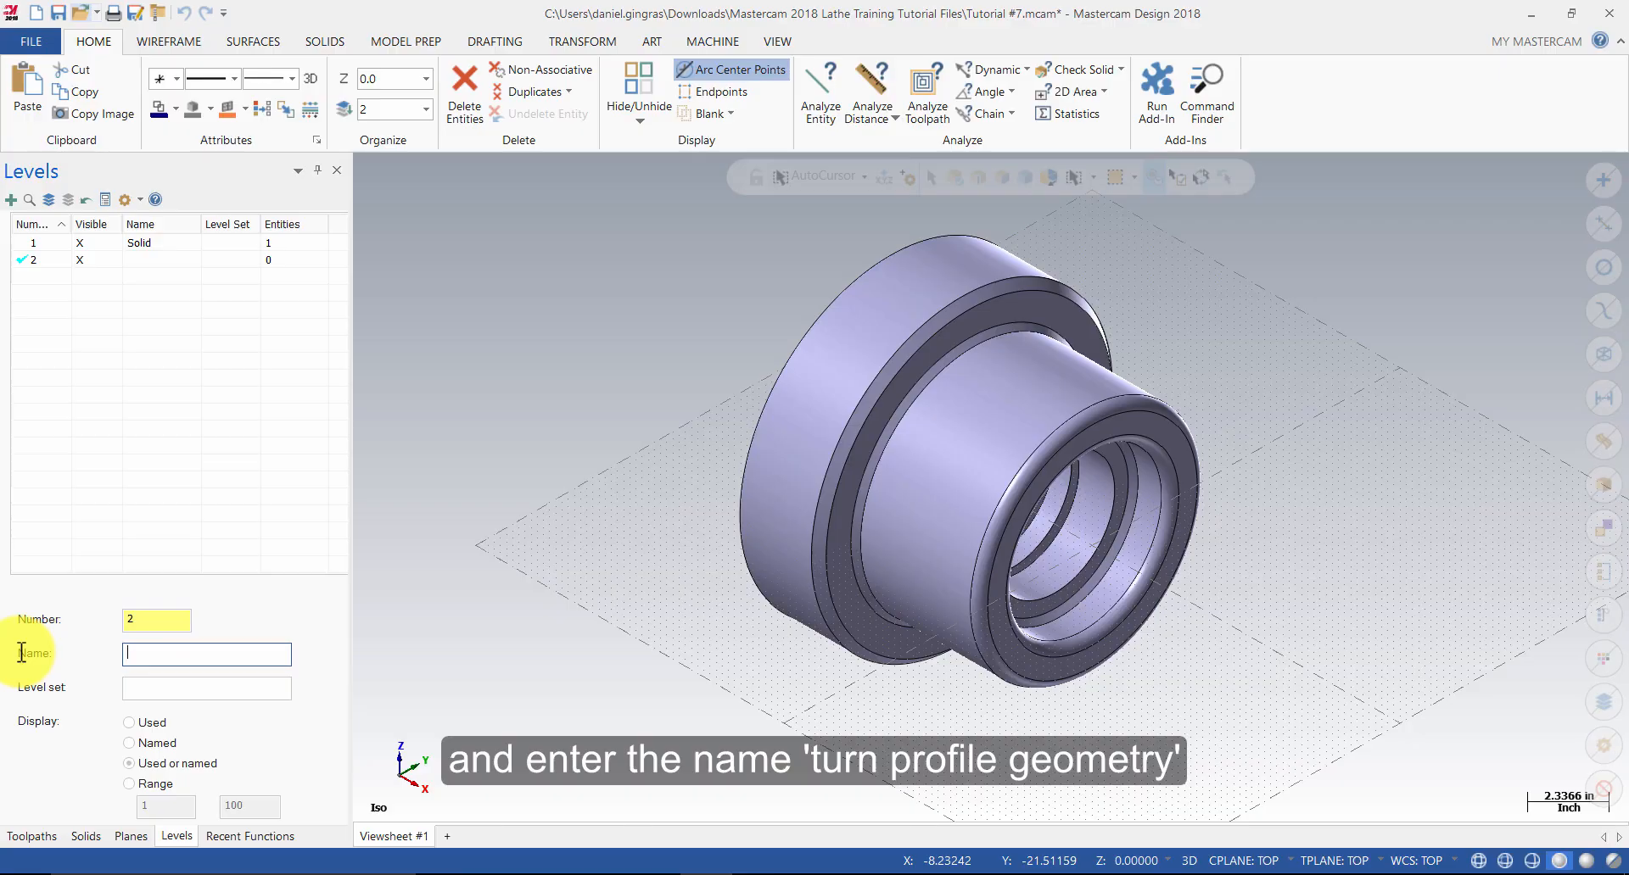
{"action": "type", "text": "Turn Profile Geometry"}
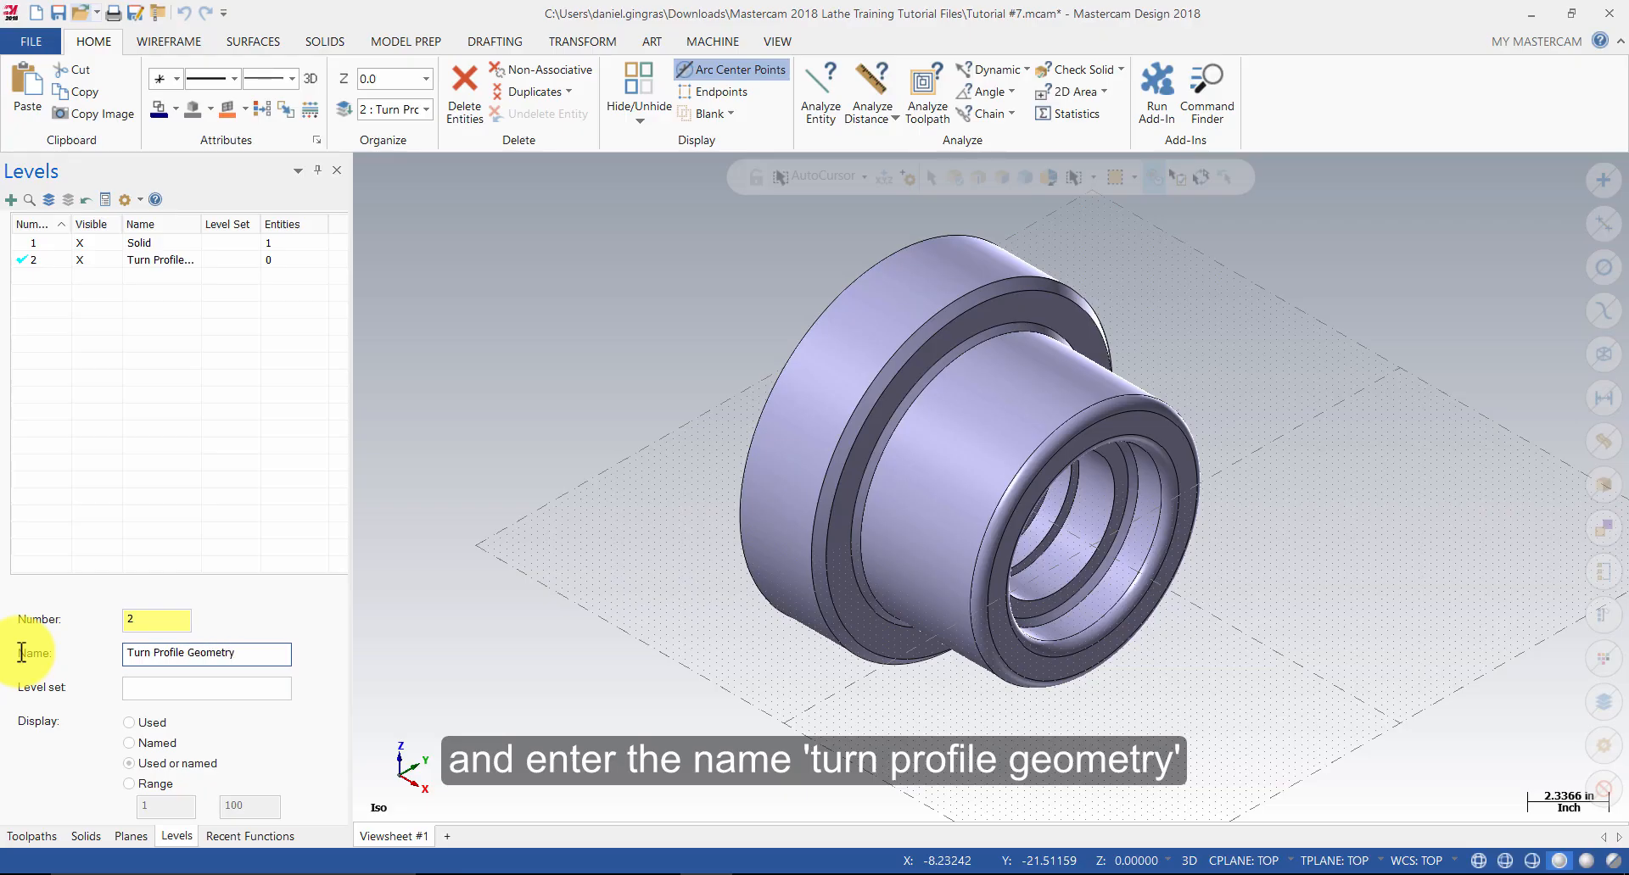
{"action": "key", "text": "Return"}
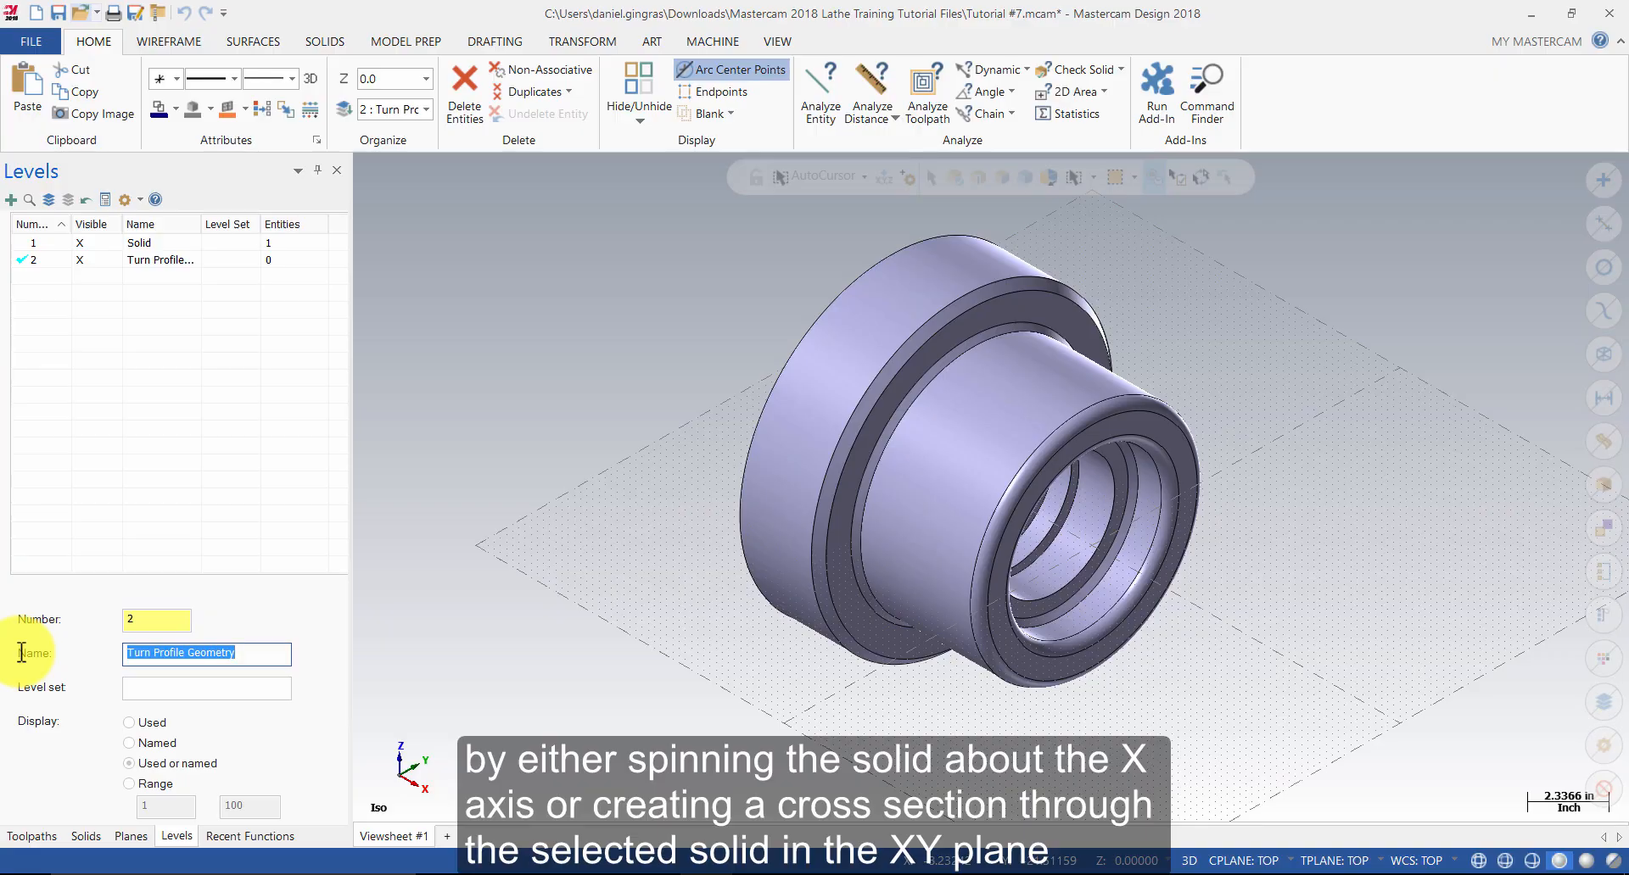
Generate the lower turn profile of the solid body with the Spin method, and hide the geometry on level 1.
{"action": "key", "text": "alt+1"}
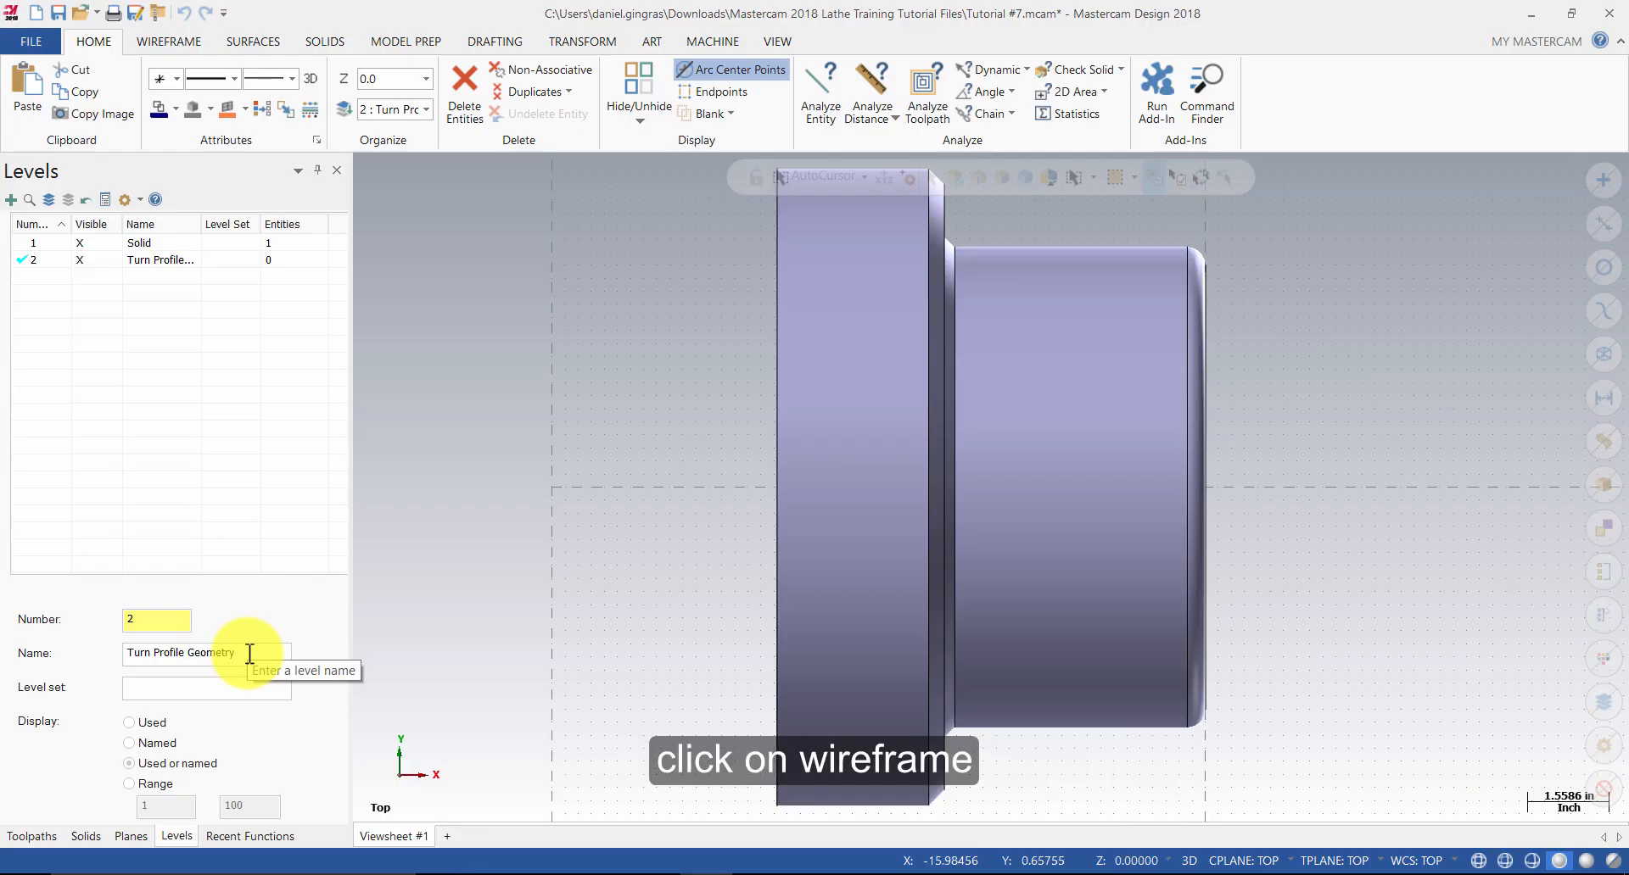
{"action": "left_click", "coordinate": [158, 45]}
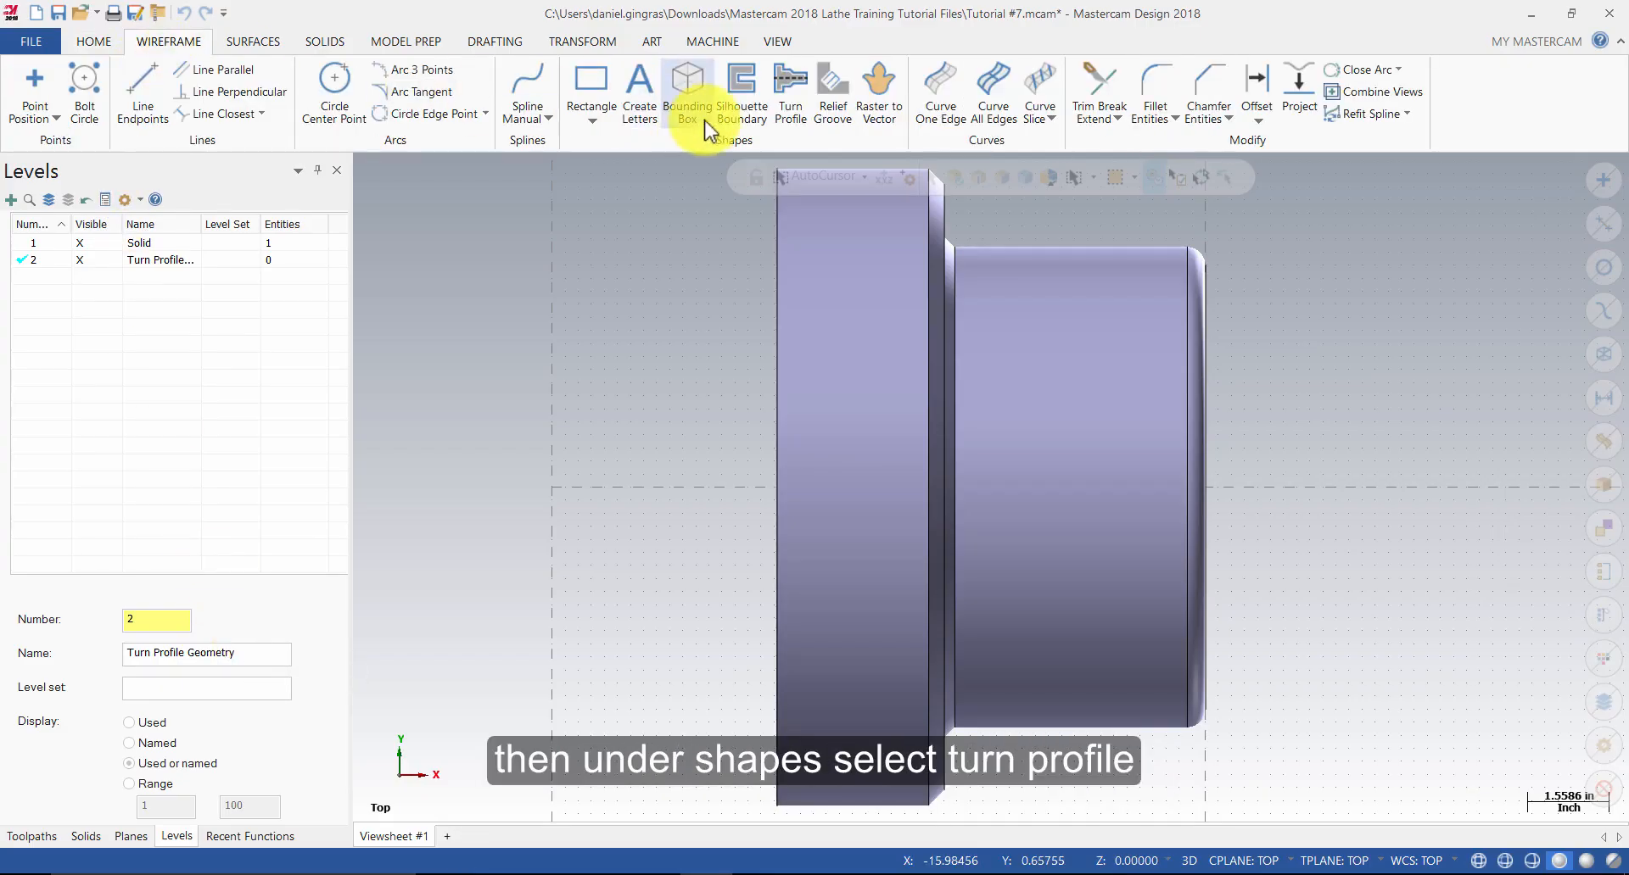
{"action": "left_click", "coordinate": [789, 108]}
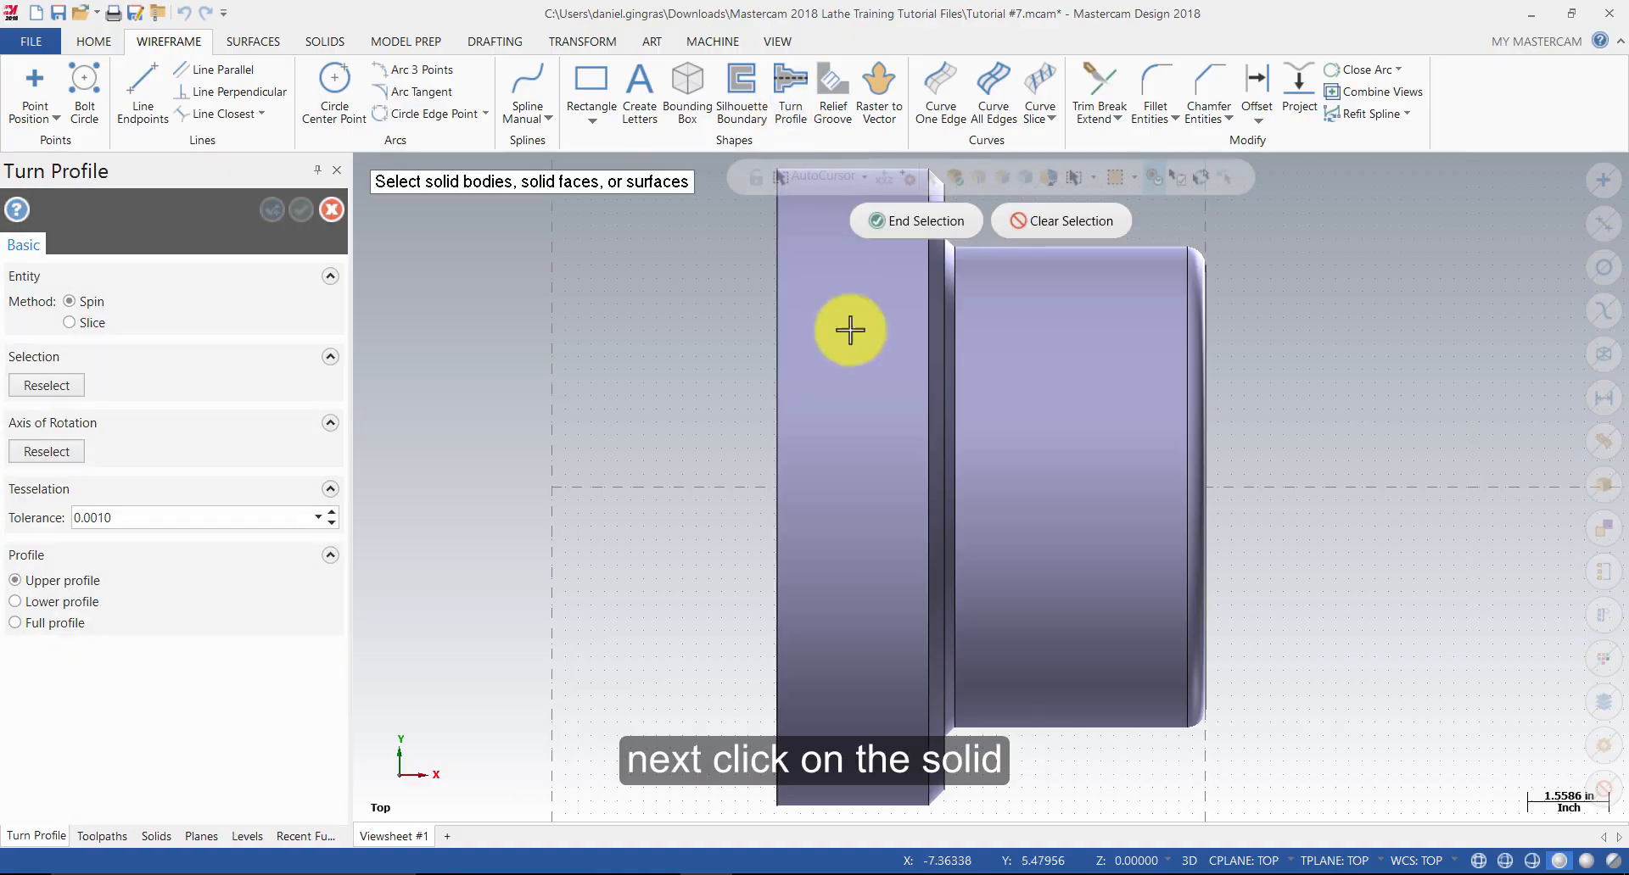
{"action": "left_click", "coordinate": [861, 489]}
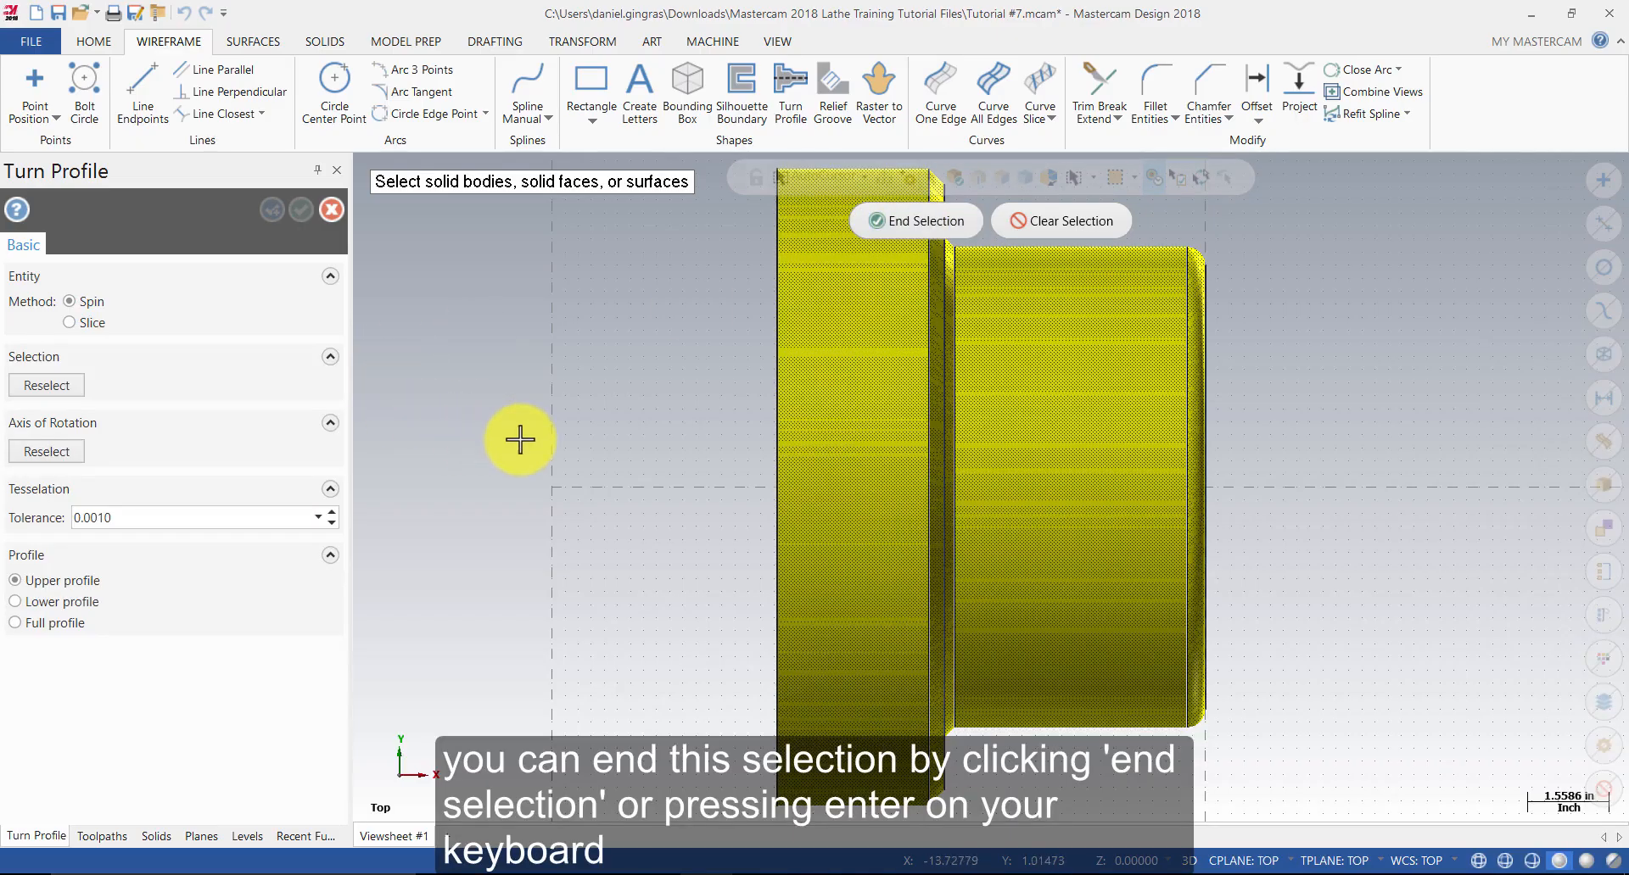
{"action": "key", "text": "Return"}
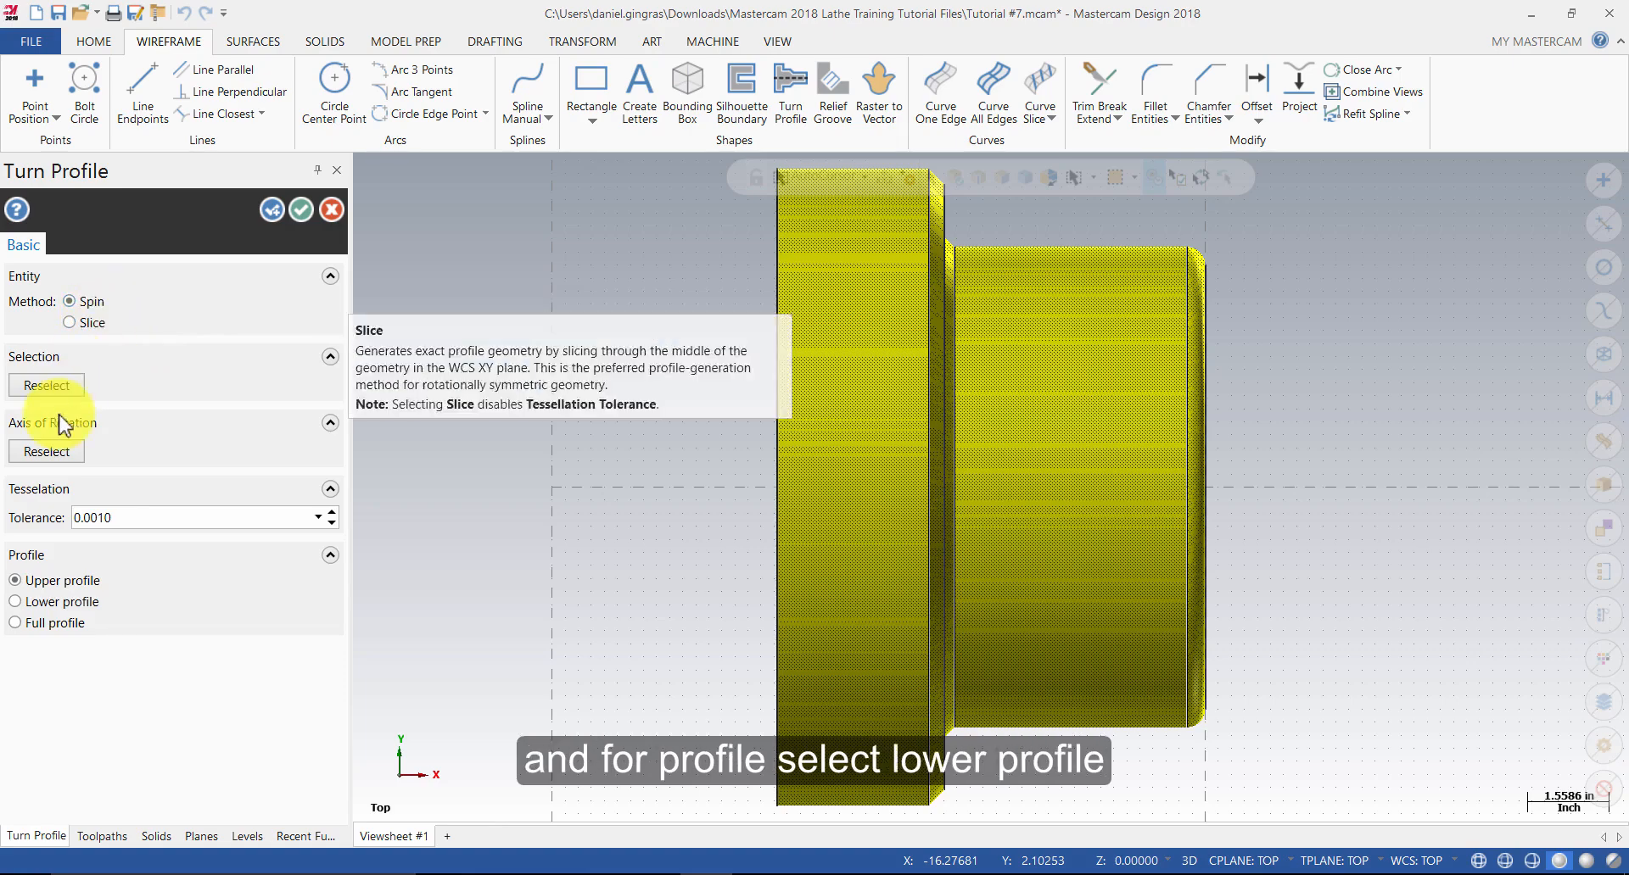
{"action": "left_click", "coordinate": [66, 601]}
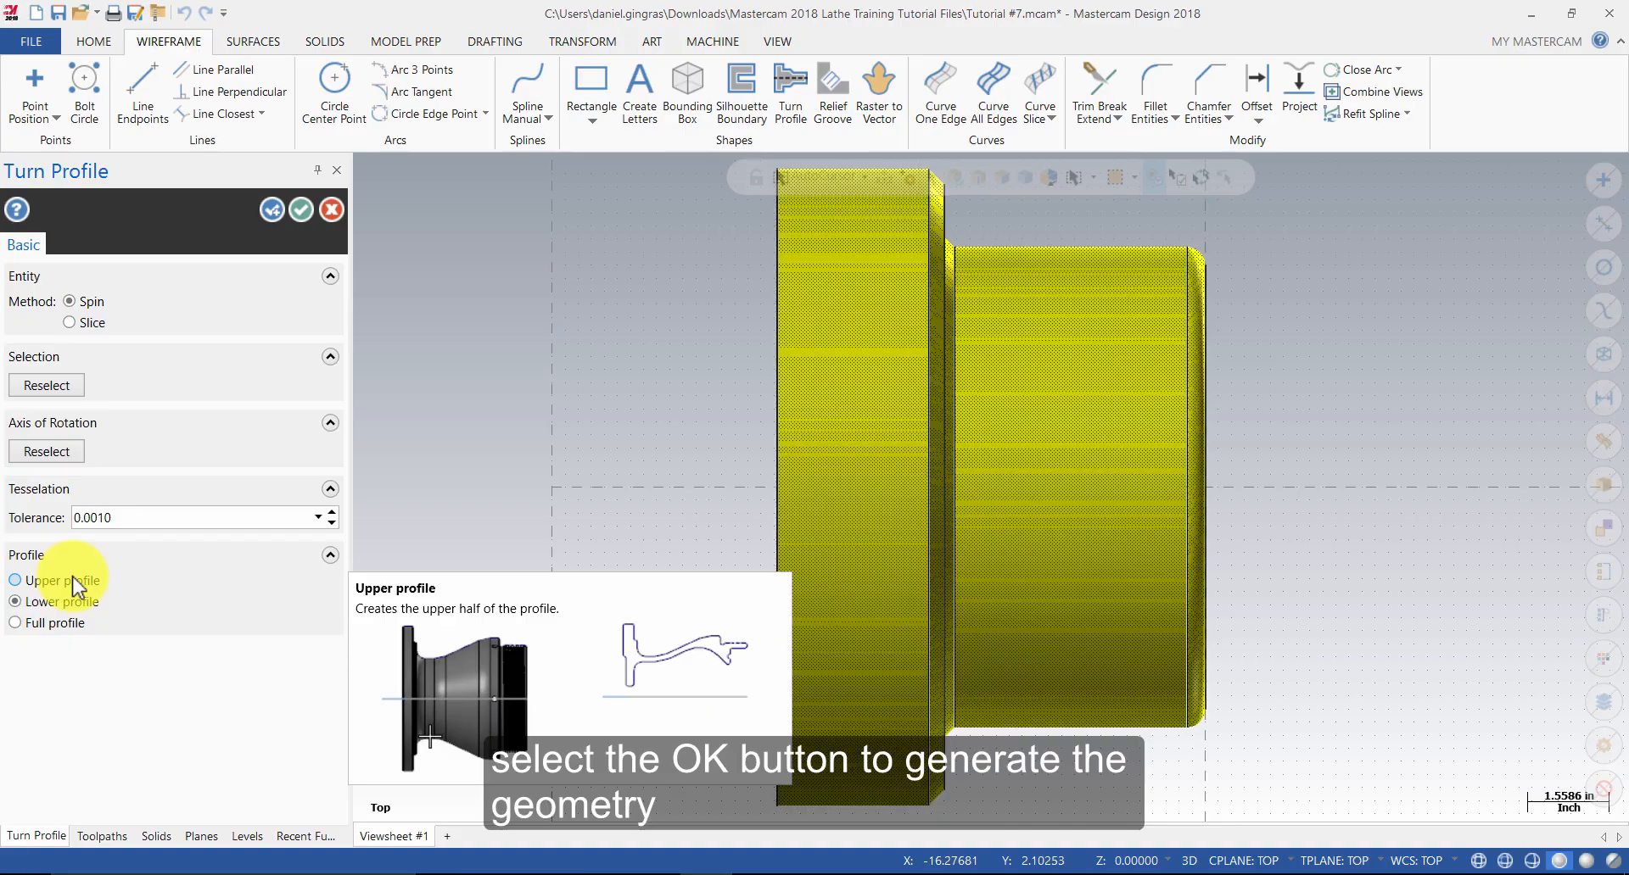
{"action": "left_click", "coordinate": [302, 209]}
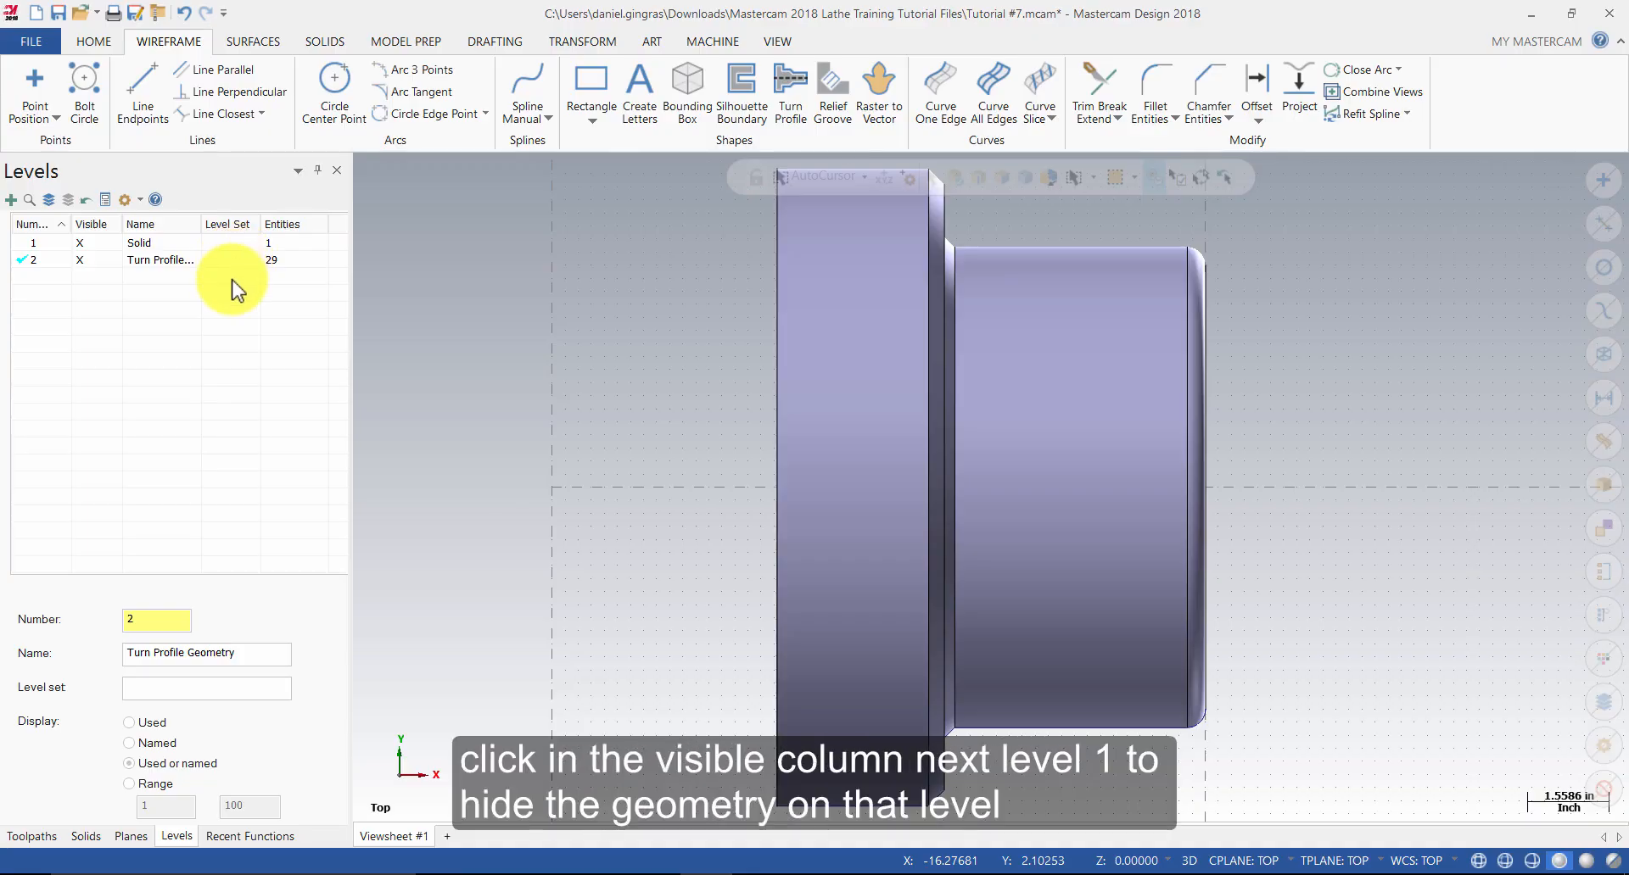
{"action": "left_click", "coordinate": [88, 242]}
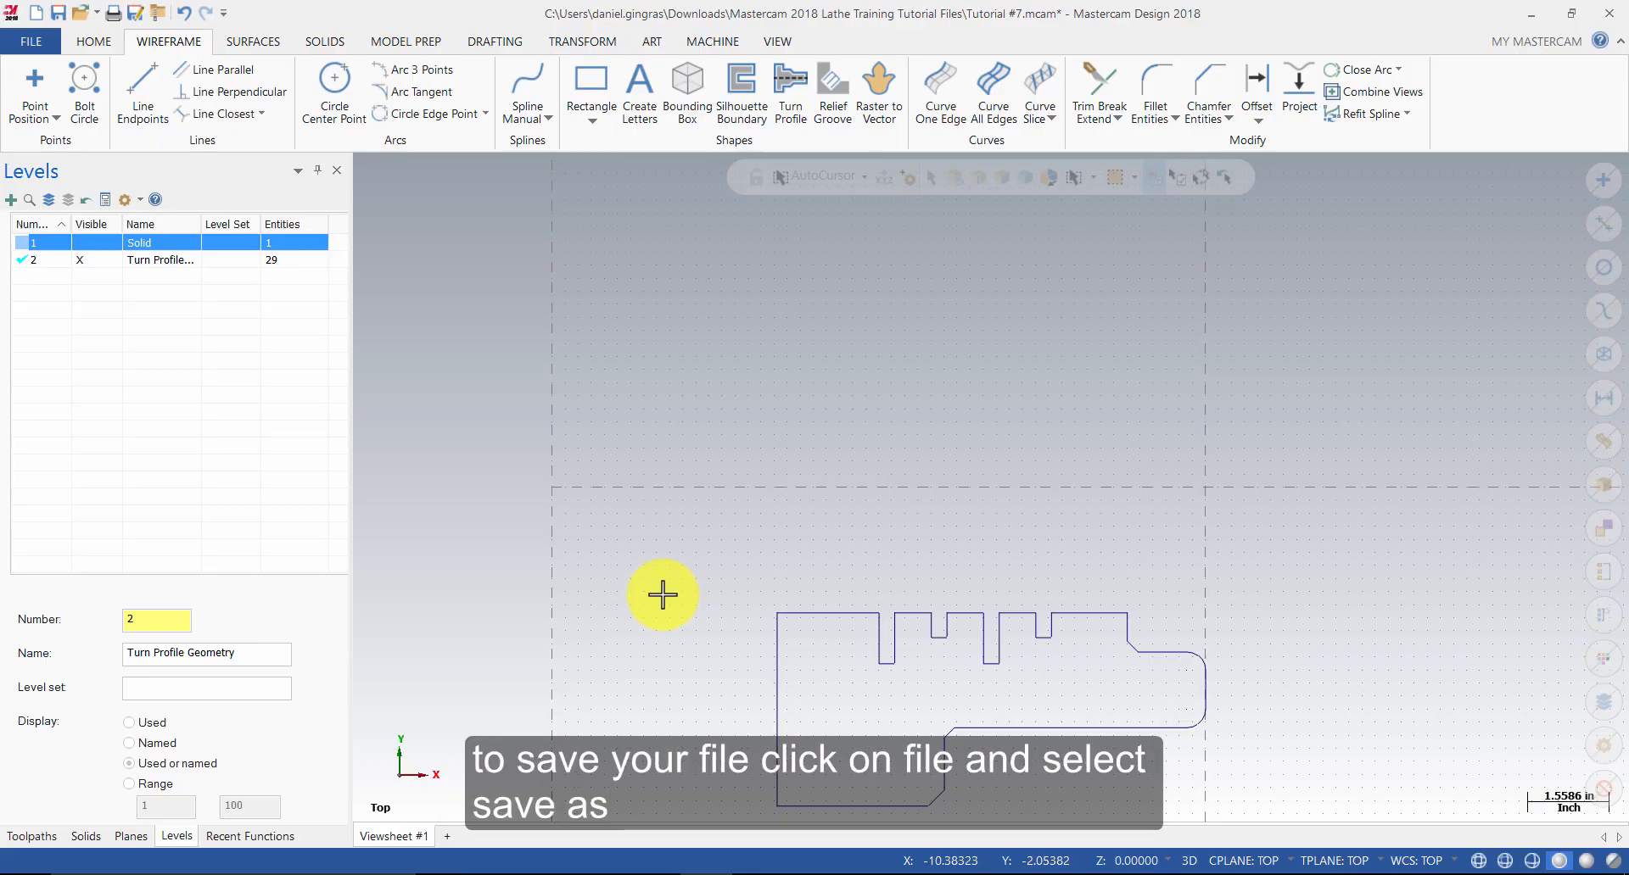
Save the part as a Mastercam file in the Parts folder, naming it with the author's first name followed by _Tutorial_7.
{"action": "left_click", "coordinate": [37, 39]}
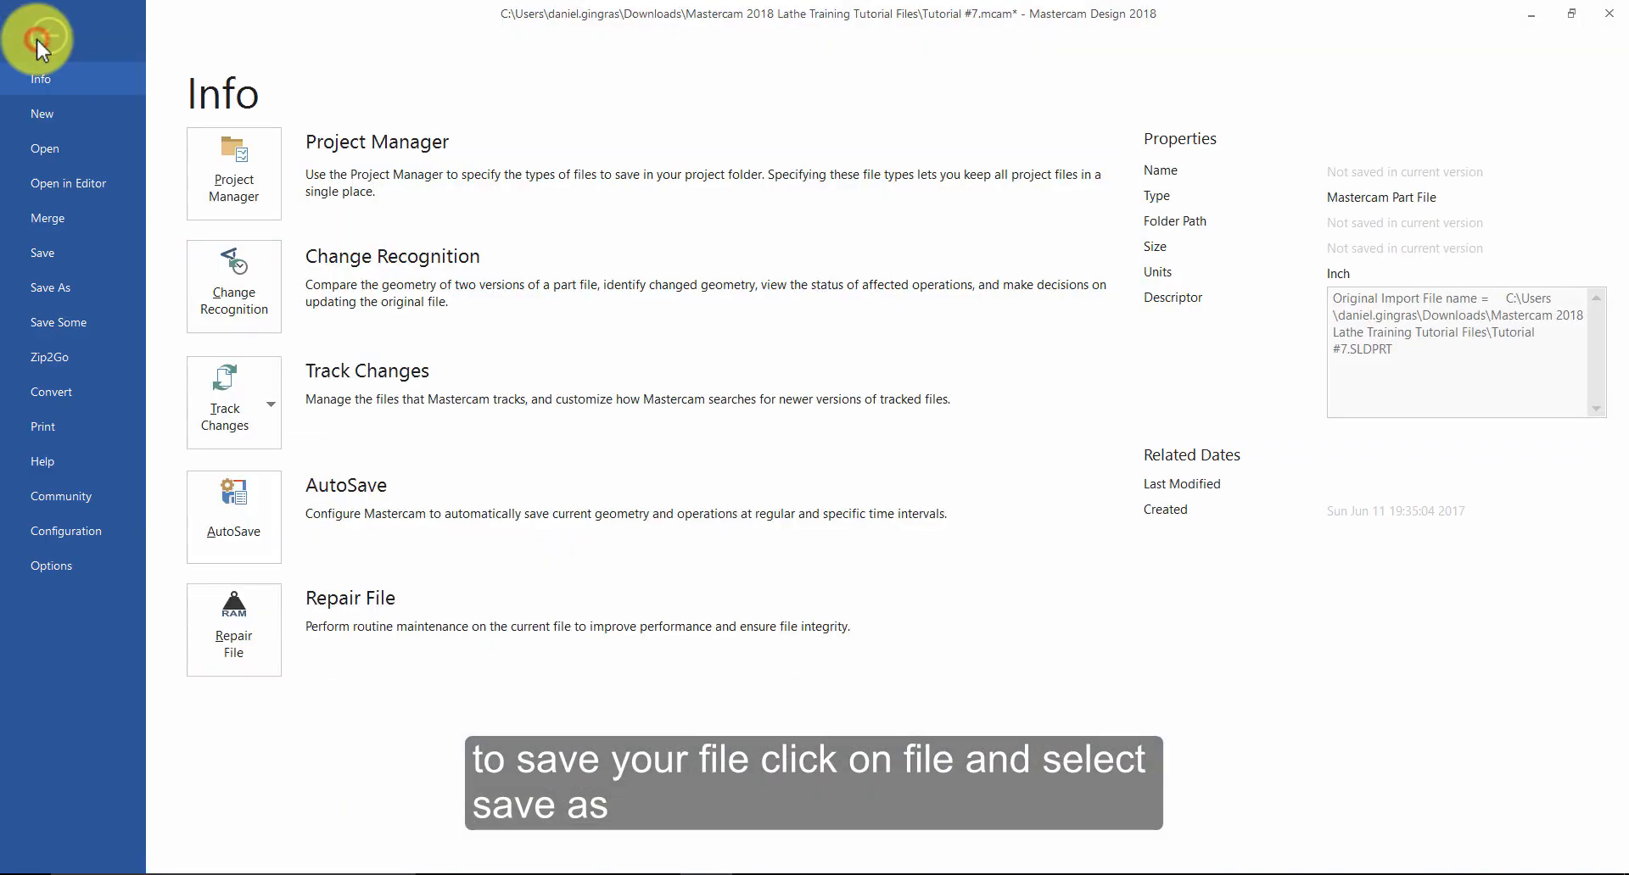
{"action": "left_click", "coordinate": [107, 276]}
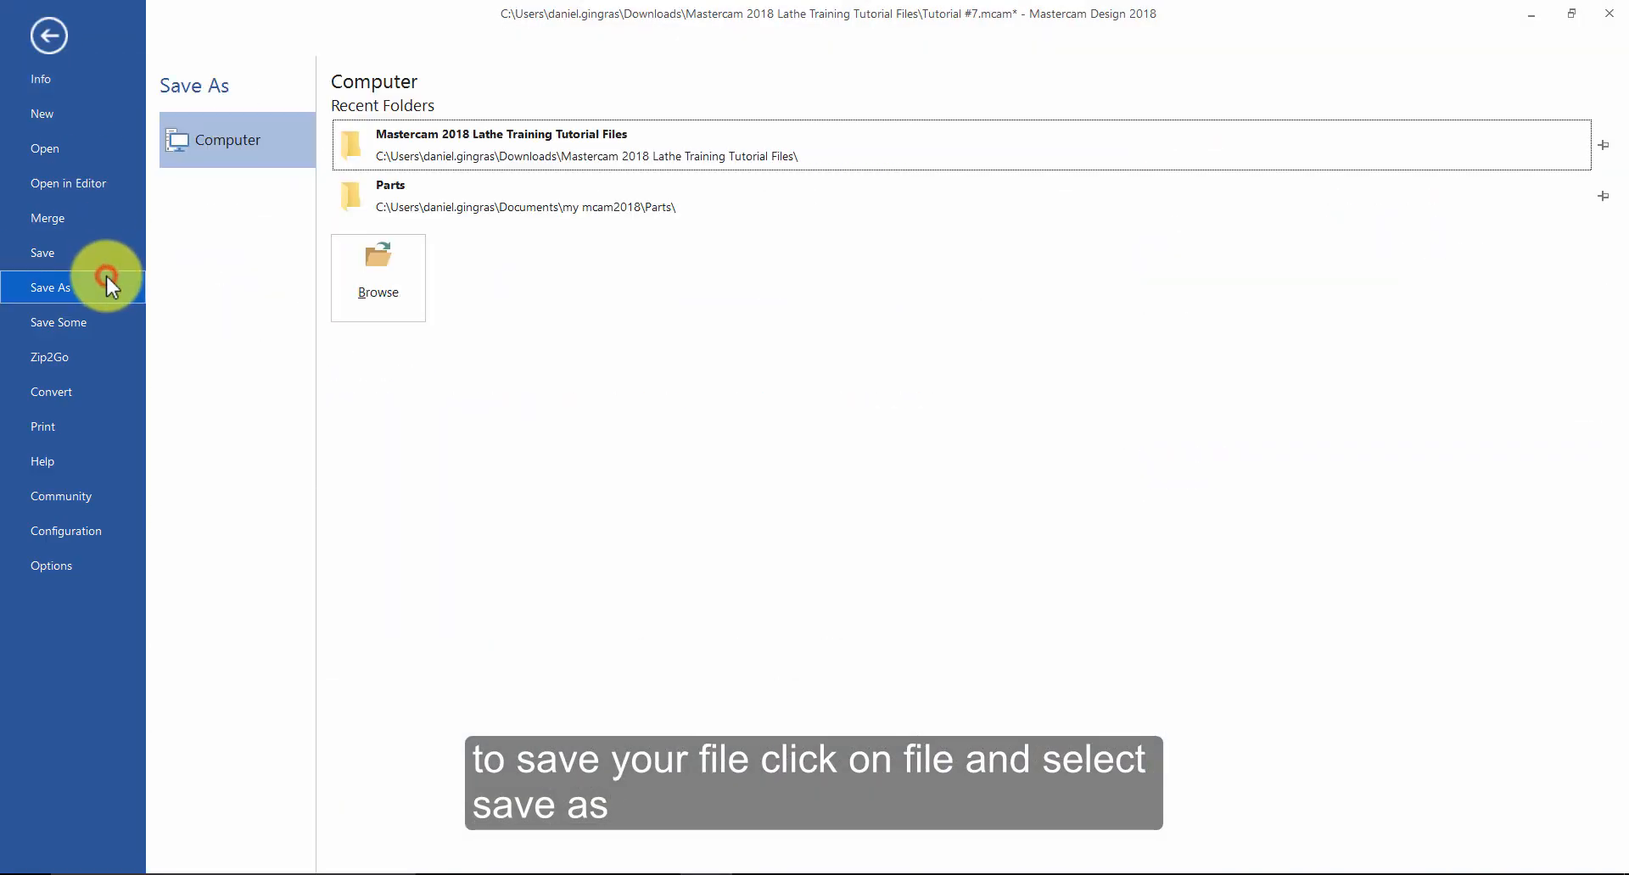
{"action": "left_click", "coordinate": [412, 190]}
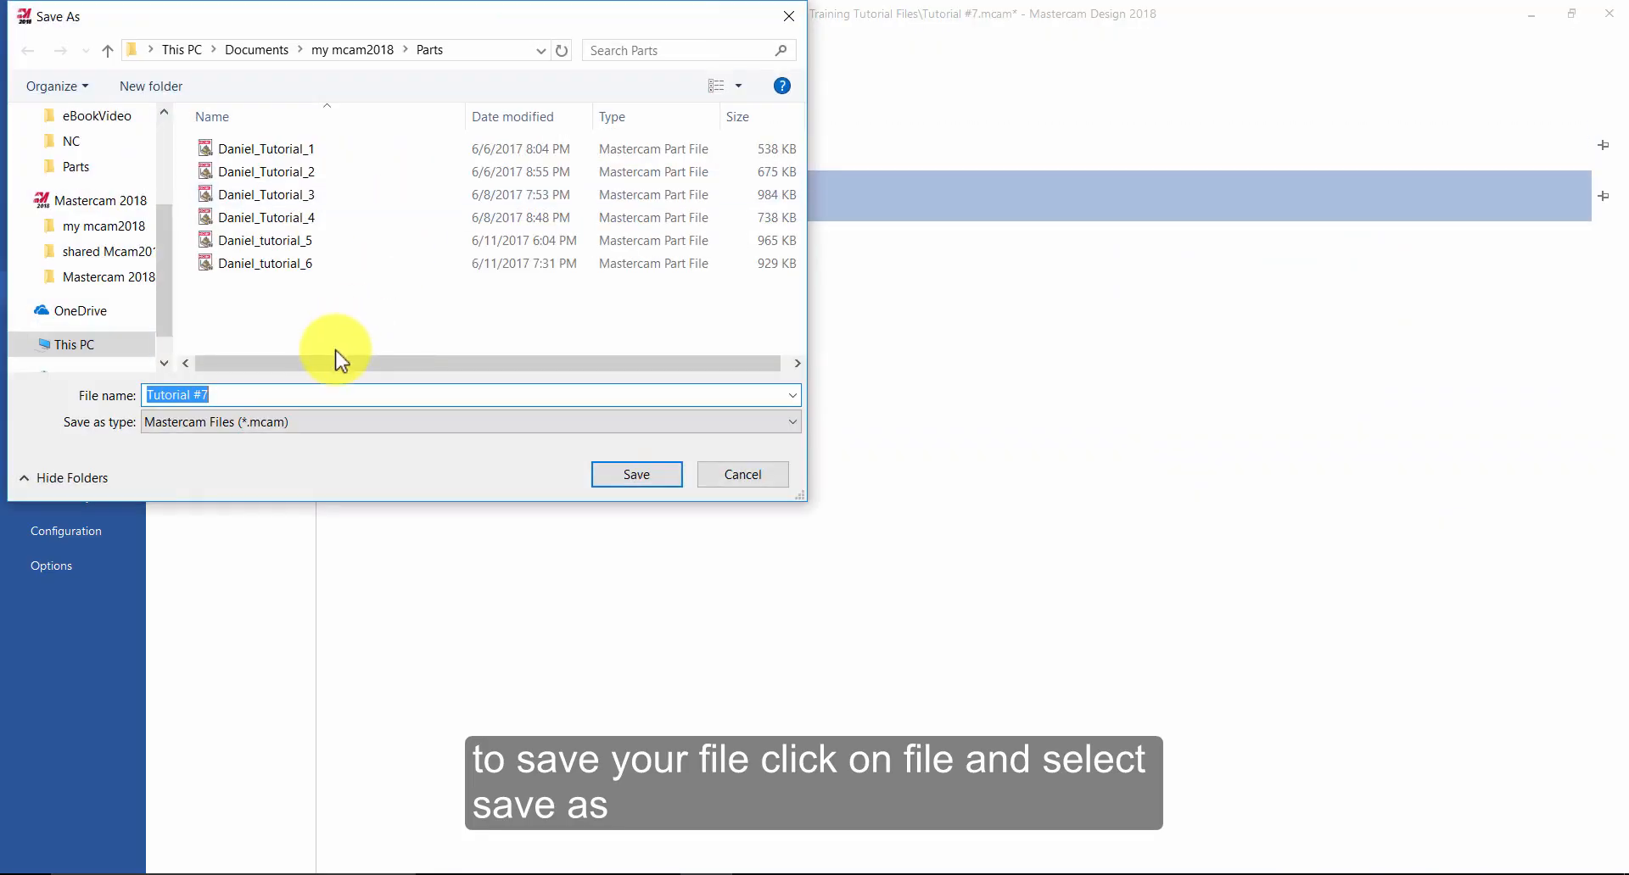
{"action": "type", "text": "Danie"}
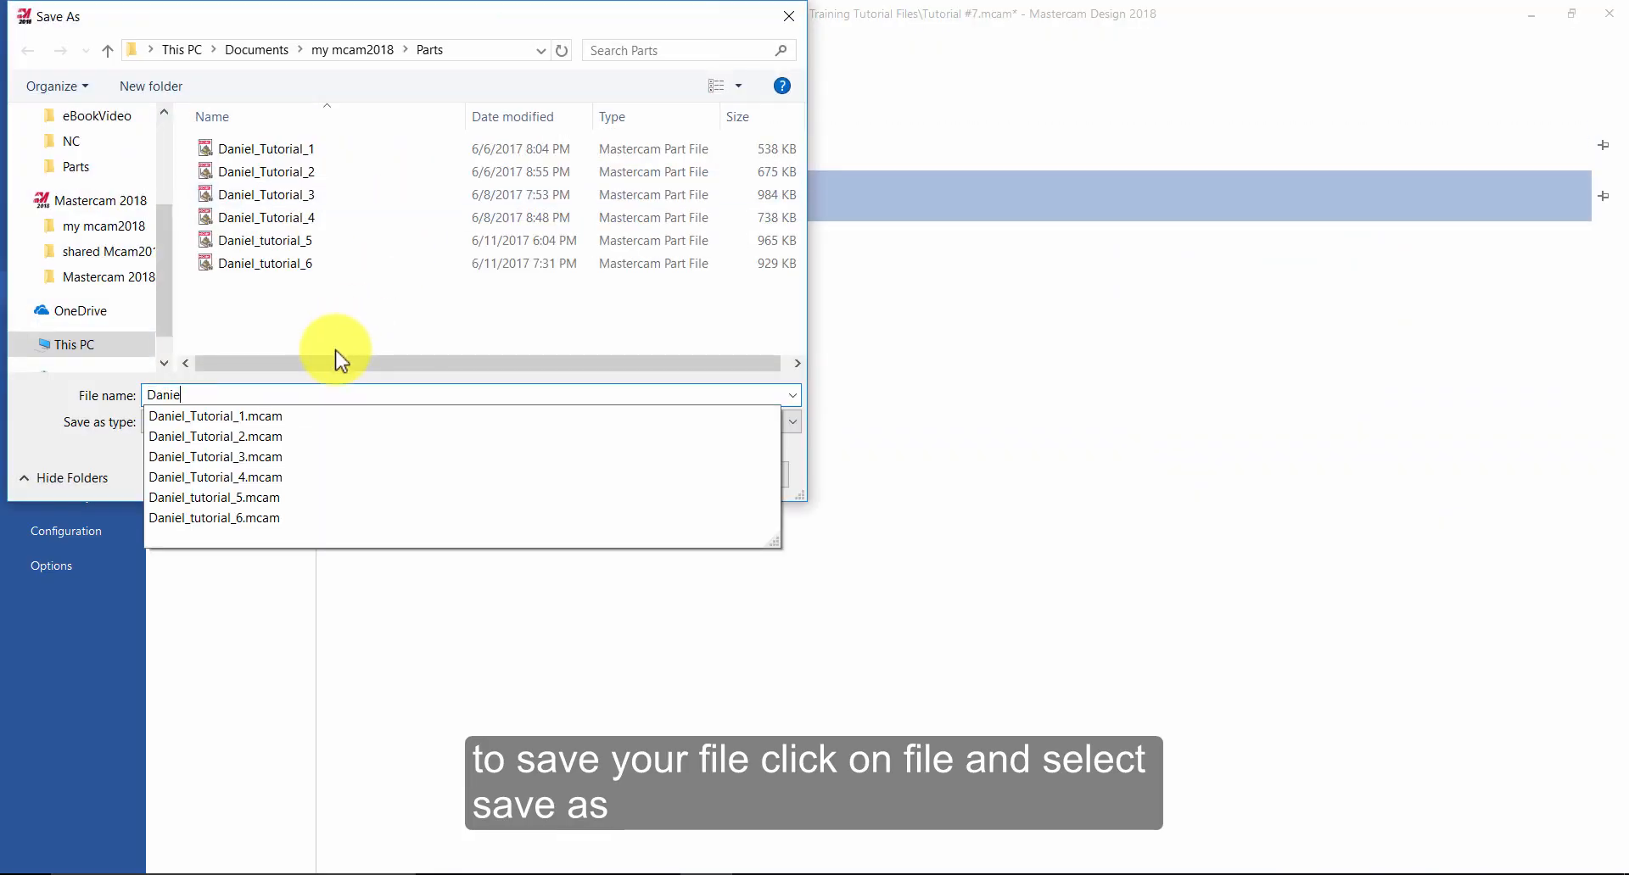
{"action": "type", "text": "l_Tutorial_7"}
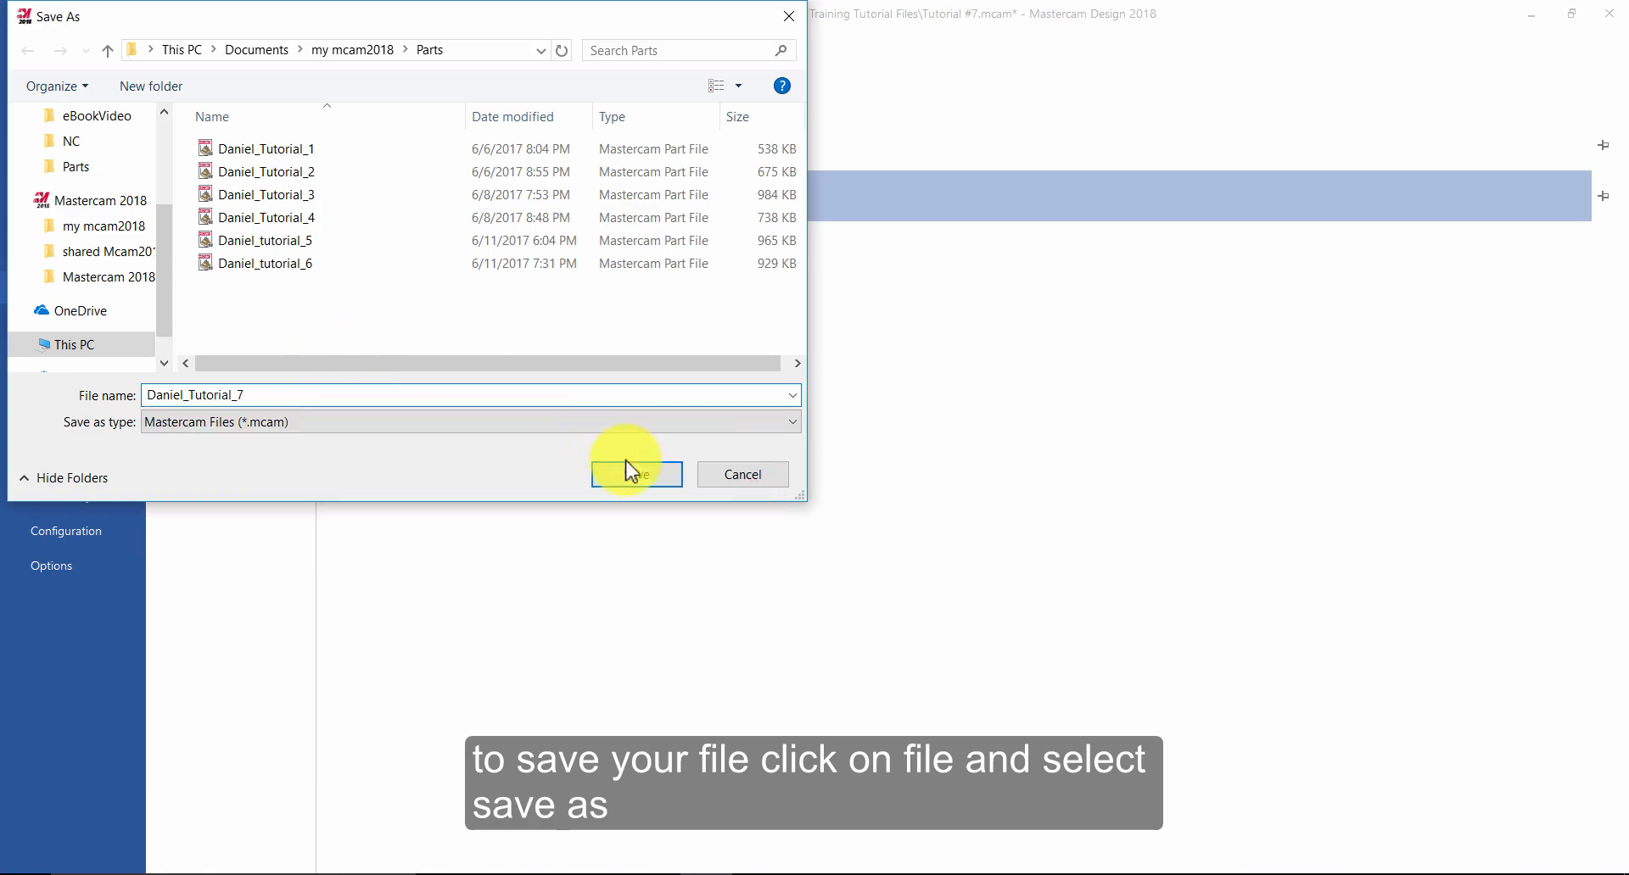